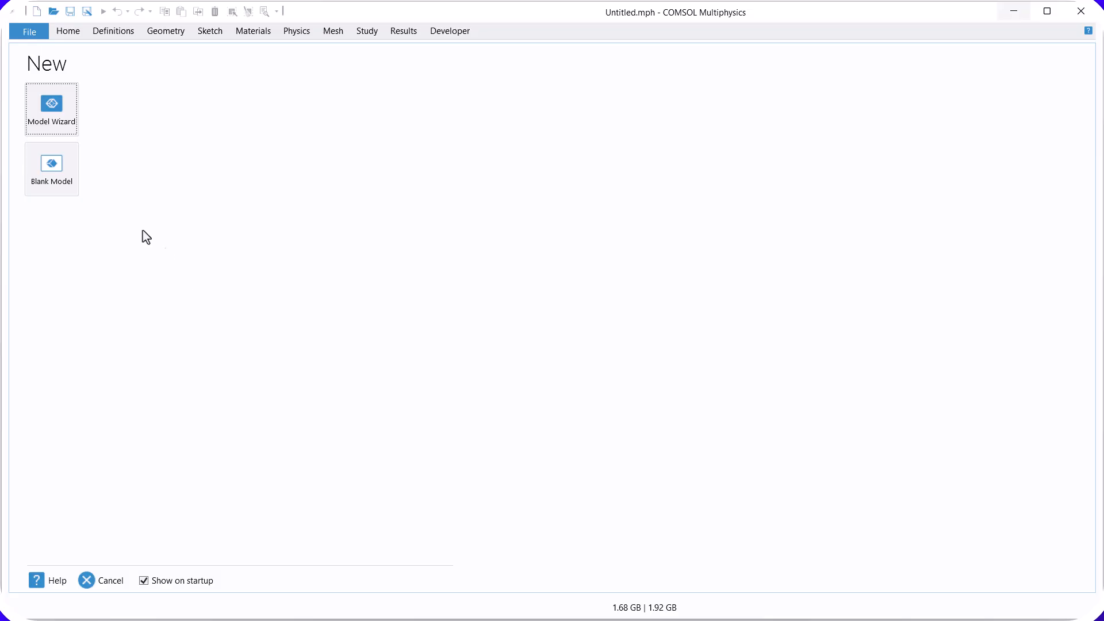
Step: Start a new 2D model with the wizard and add the single-phase Laminar Flow (spf) physics interface
{"action": "left_click", "coordinate": [53, 112]}
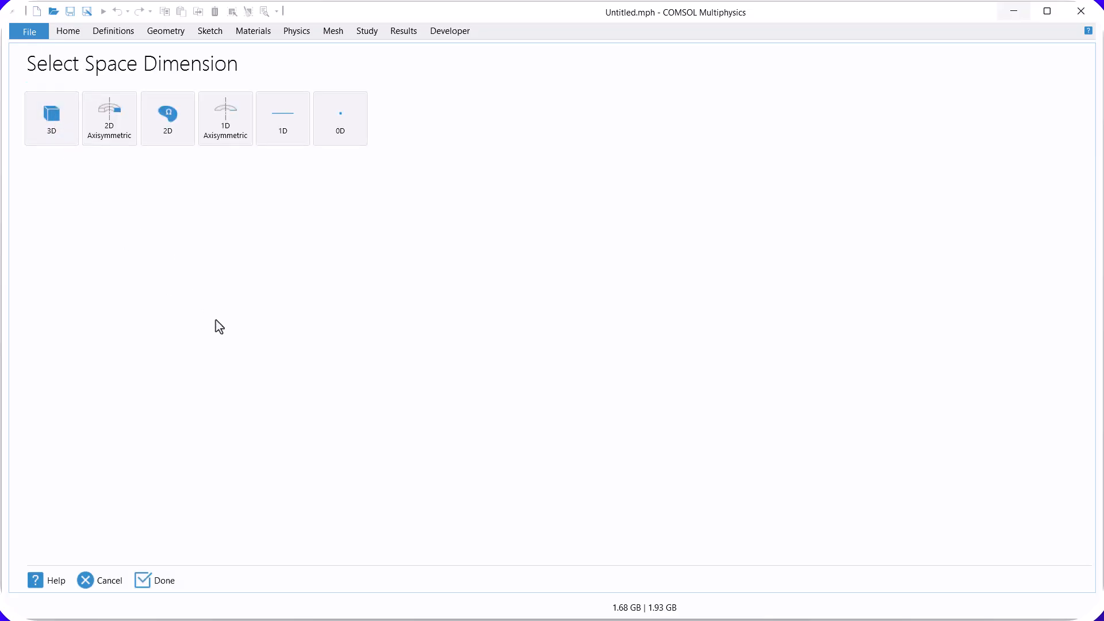
{"action": "left_click", "coordinate": [172, 144]}
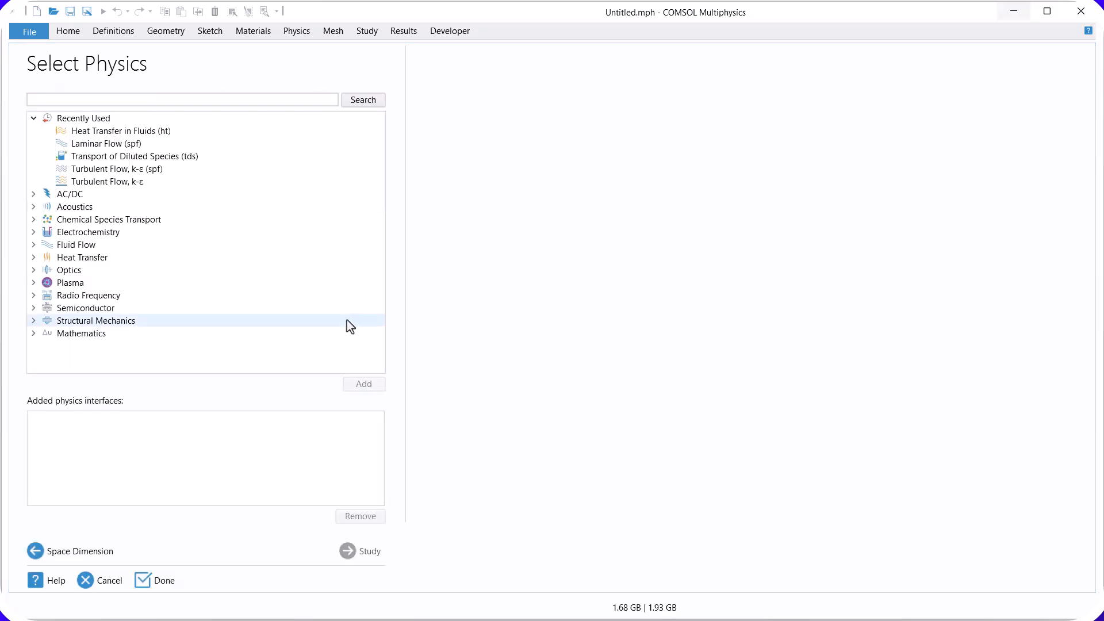
{"action": "left_click", "coordinate": [34, 245]}
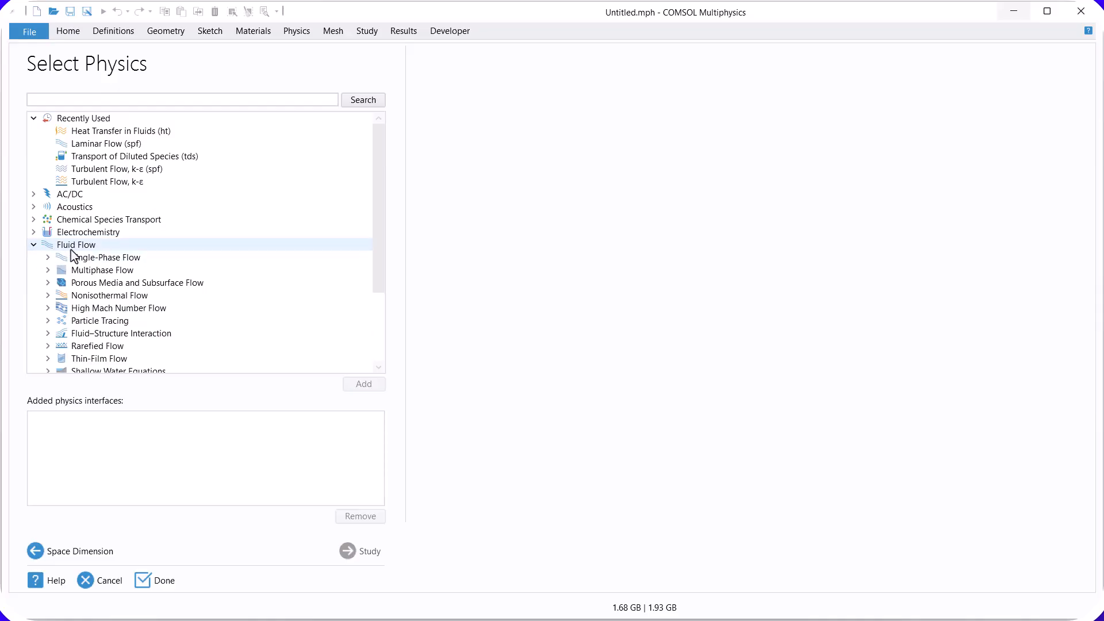
{"action": "left_click", "coordinate": [48, 258]}
{"action": "left_click", "coordinate": [124, 283]}
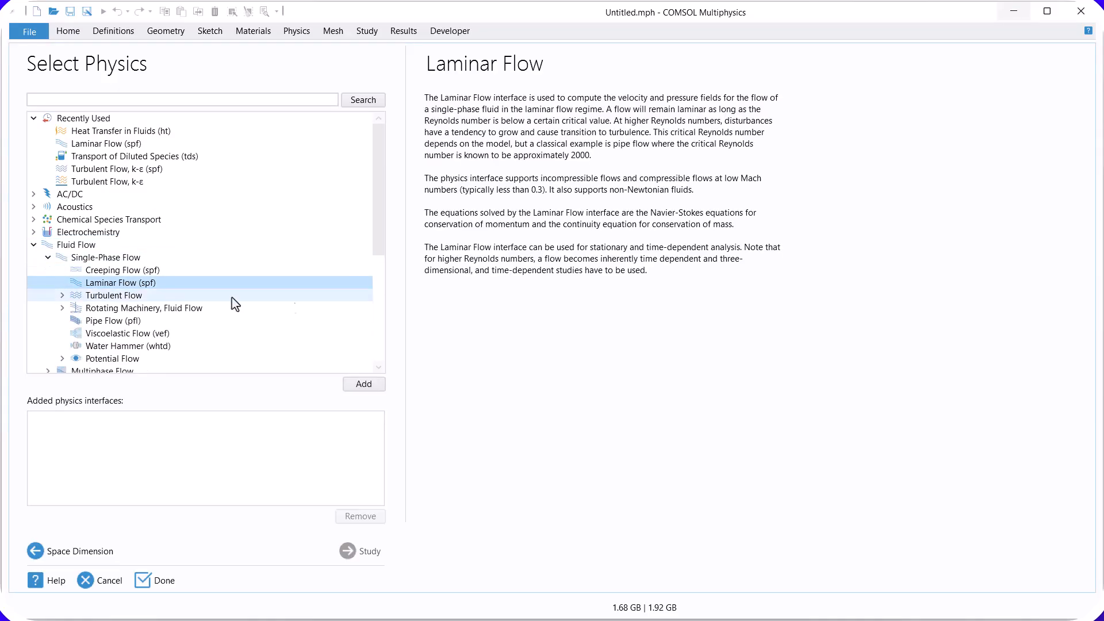
{"action": "left_click", "coordinate": [368, 386]}
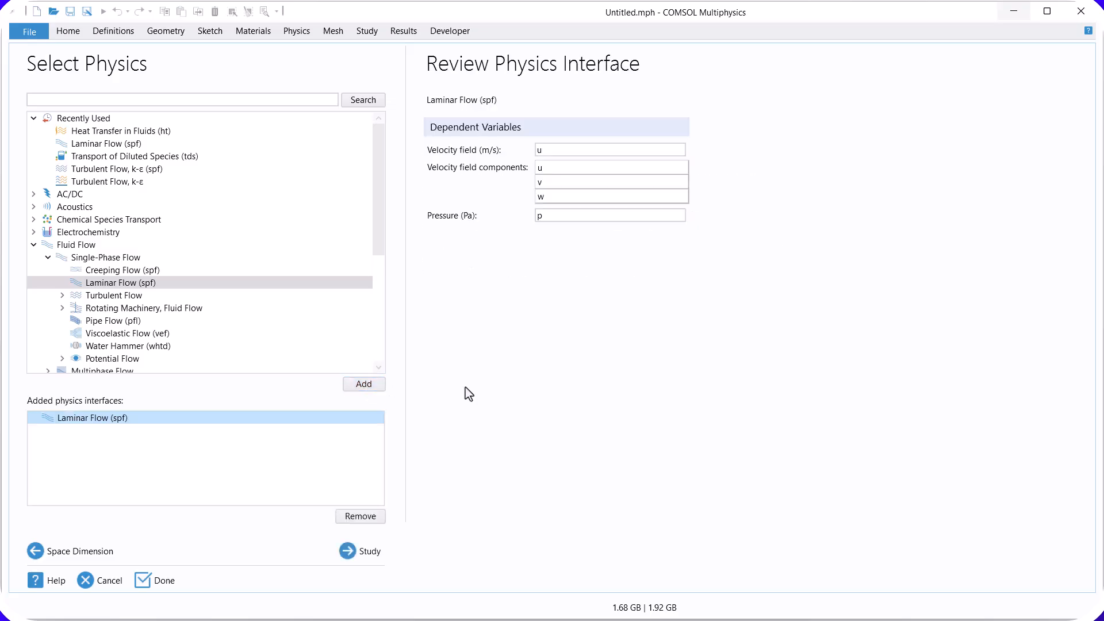
Step: Add the Heat Transfer in Fluids (ht) interface to the model's physics
{"action": "left_click", "coordinate": [34, 245]}
{"action": "left_click", "coordinate": [34, 258]}
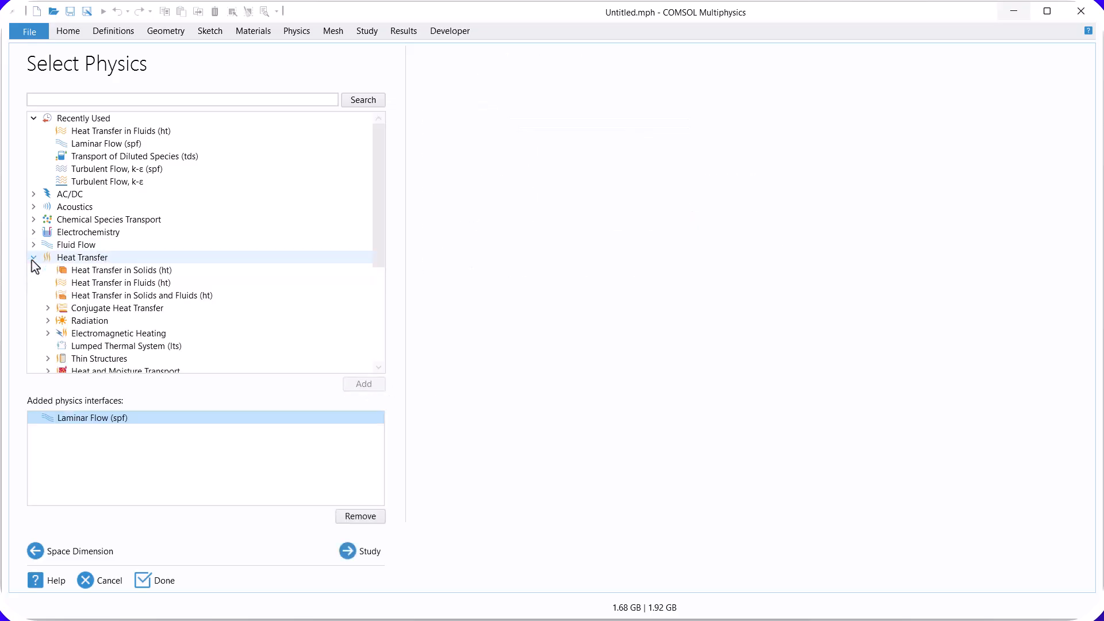
{"action": "left_click", "coordinate": [155, 285]}
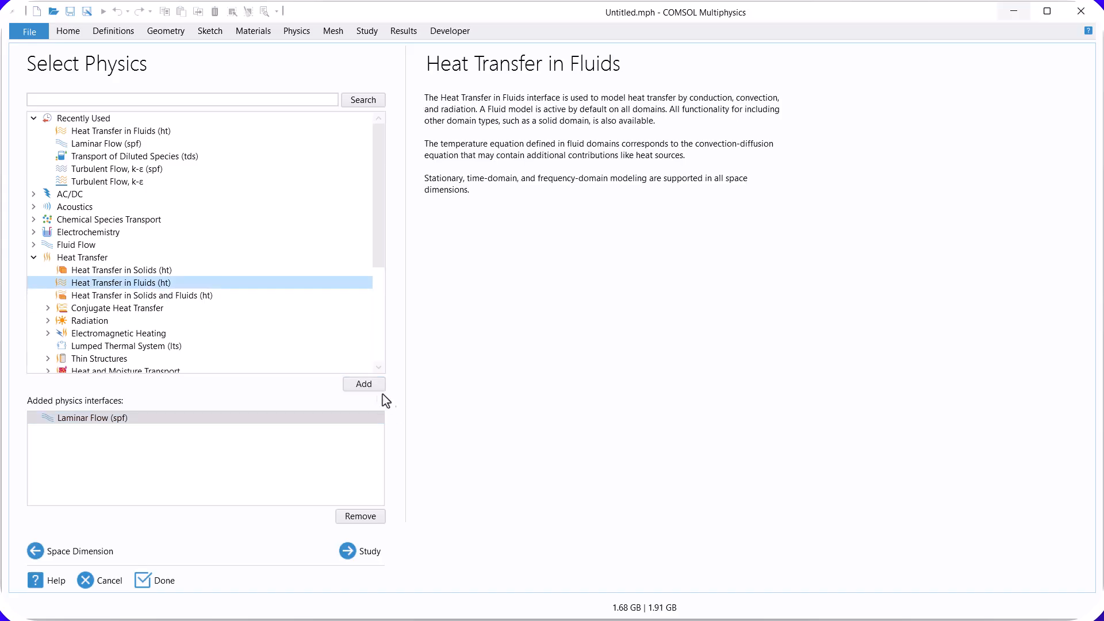
{"action": "left_click", "coordinate": [365, 384]}
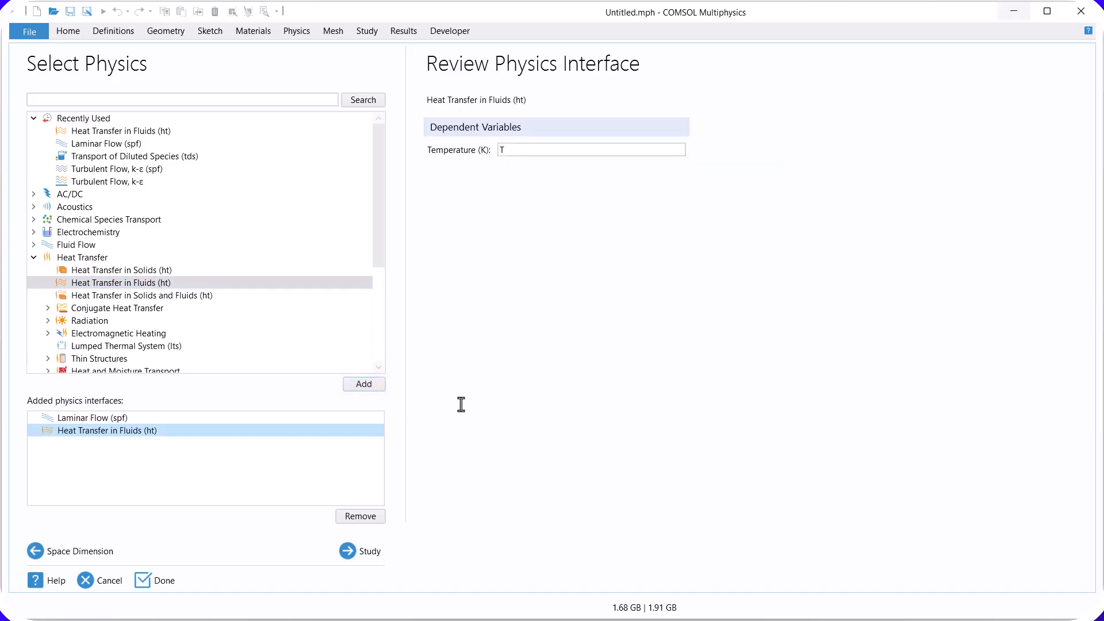
Step: Choose a Stationary study for the model and finish the wizard
{"action": "left_click", "coordinate": [362, 553]}
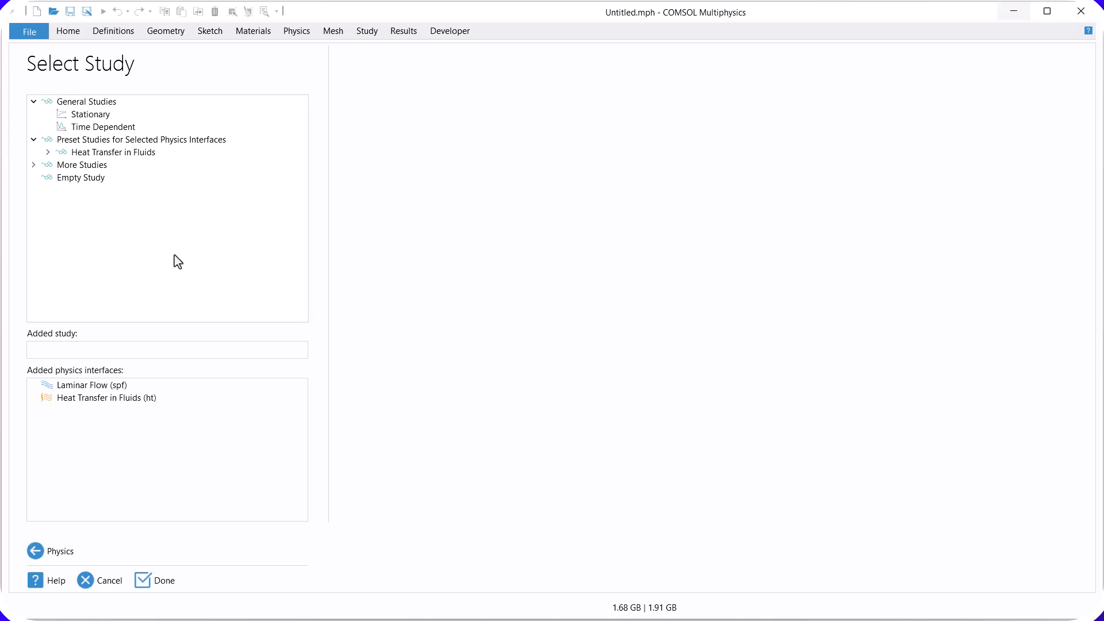
{"action": "left_click", "coordinate": [89, 115]}
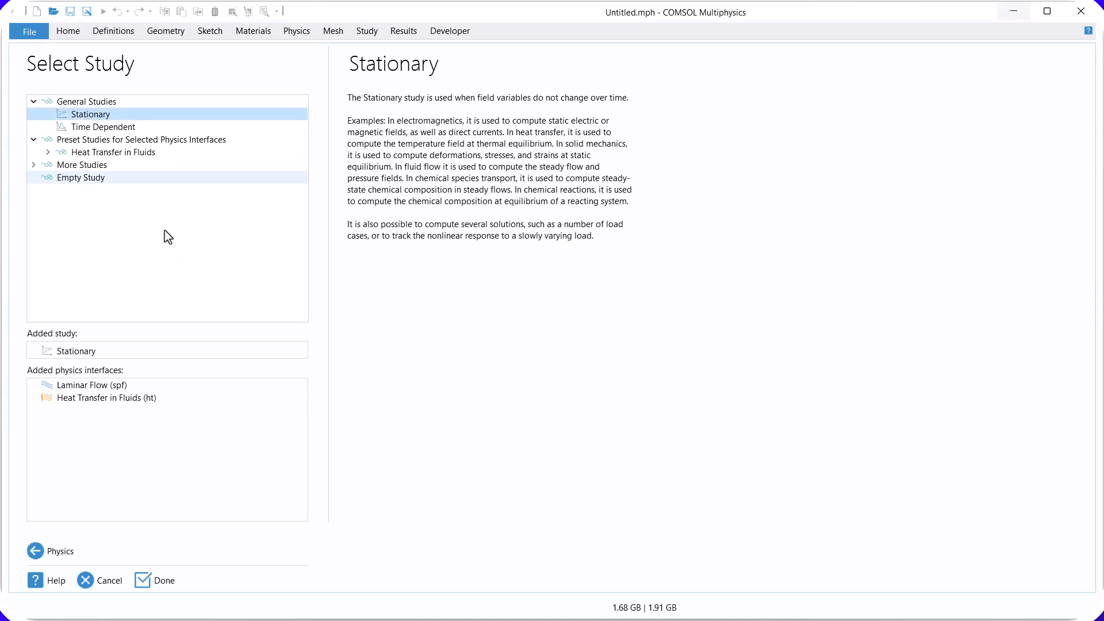
{"action": "left_click", "coordinate": [160, 580]}
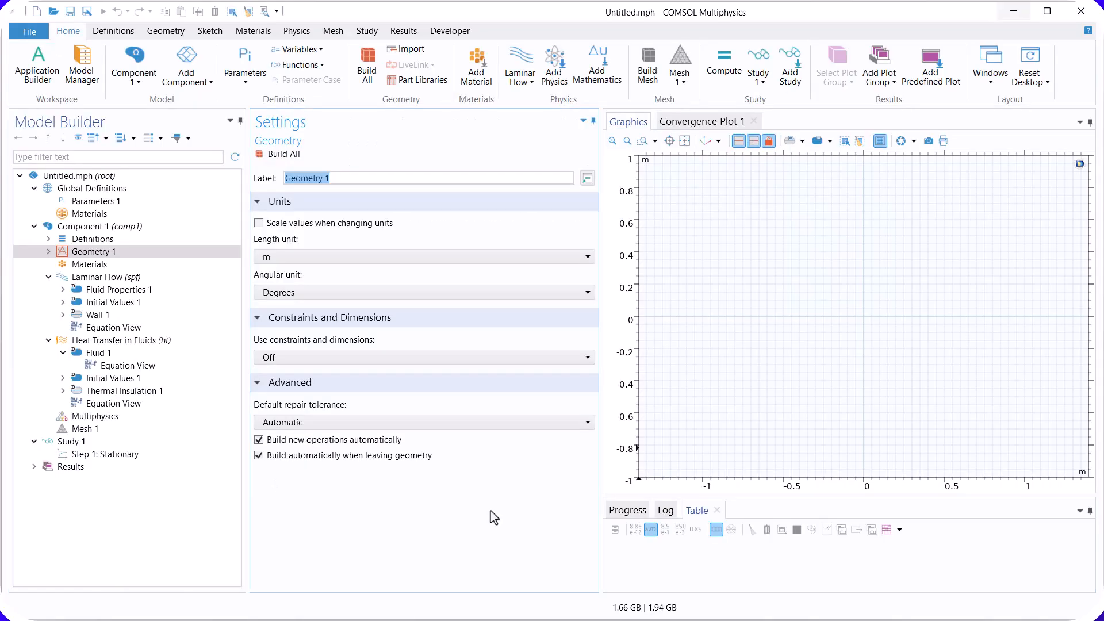
Step: Set the geometry's length unit to mm and build a rectangle 5 mm wide and 1 mm high
{"action": "left_click", "coordinate": [291, 257]}
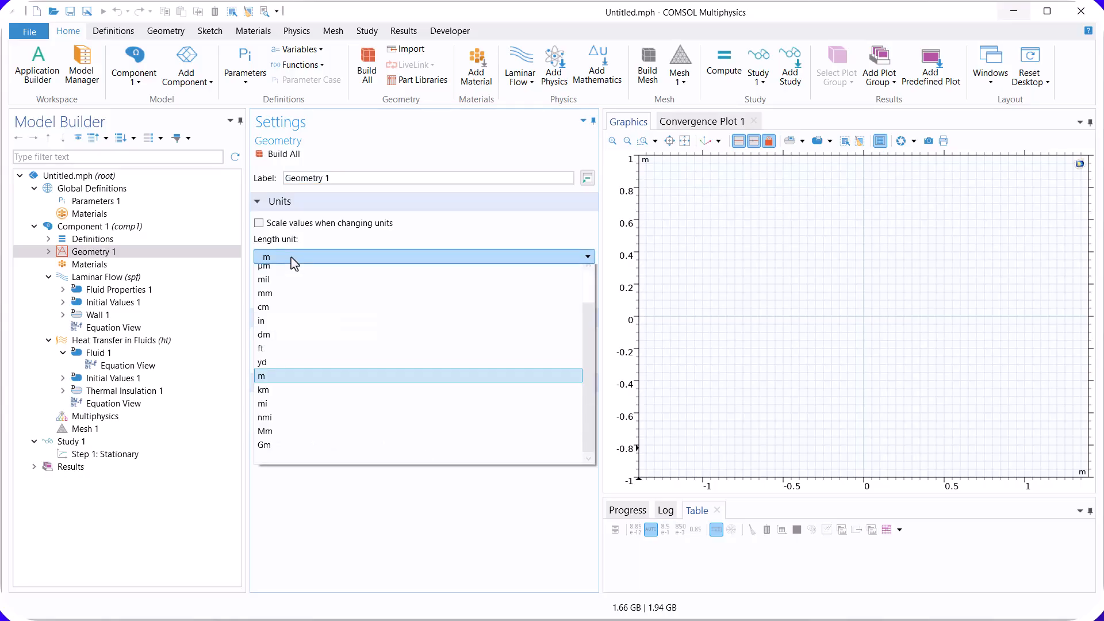
{"action": "left_click", "coordinate": [288, 299]}
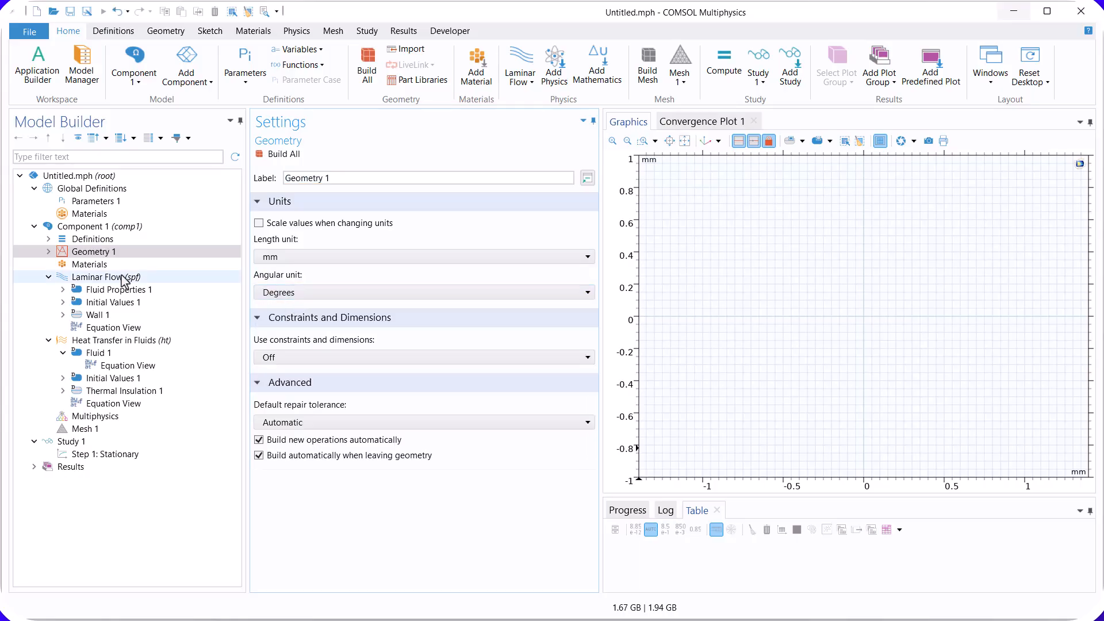
{"action": "right_click", "coordinate": [101, 253]}
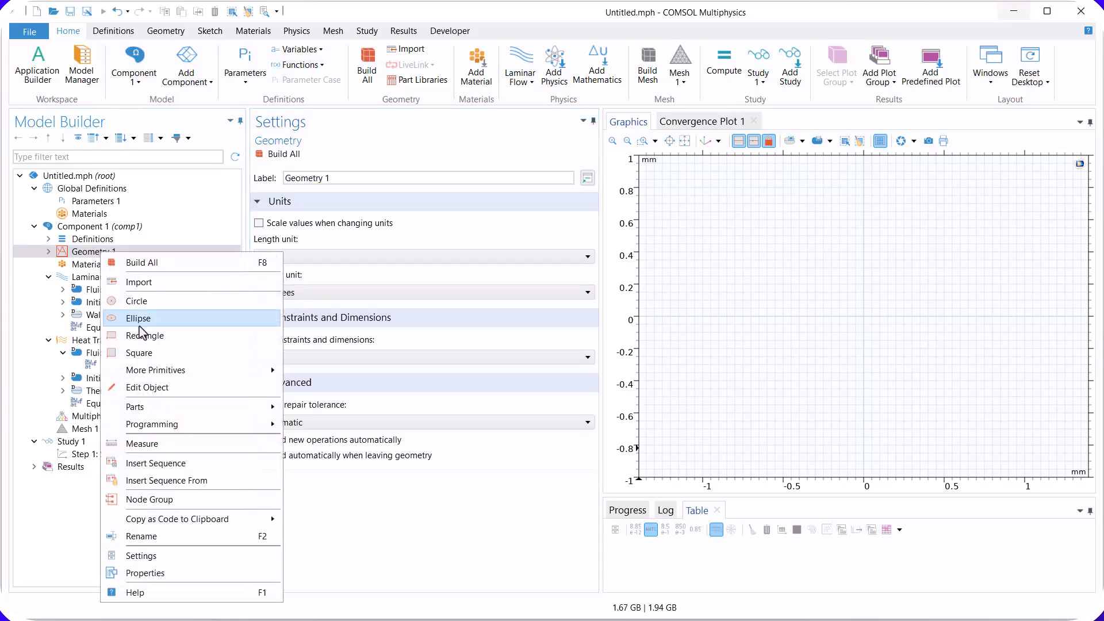
{"action": "left_click", "coordinate": [142, 335]}
{"action": "left_click", "coordinate": [315, 274]}
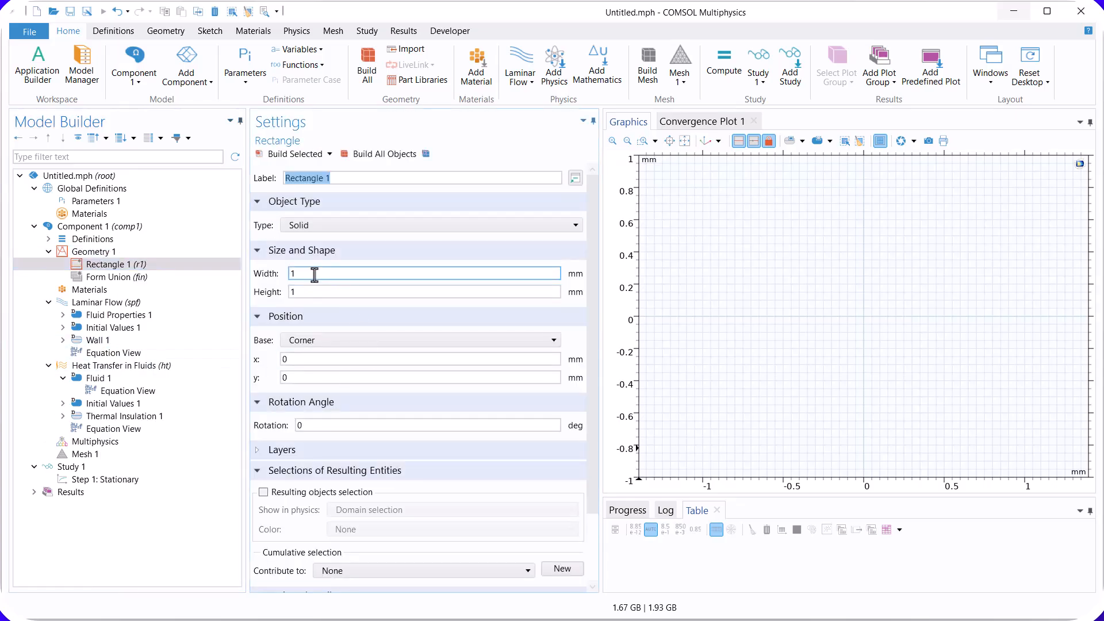
{"action": "double_click", "coordinate": [315, 274]}
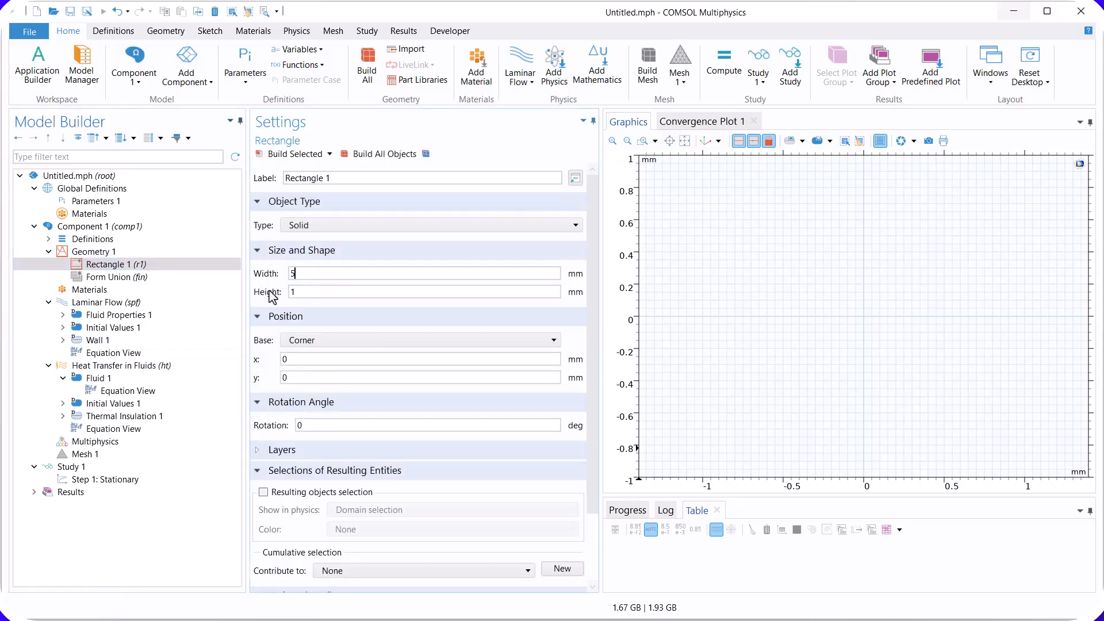
{"action": "key", "text": "Tab"}
{"action": "left_click", "coordinate": [285, 153]}
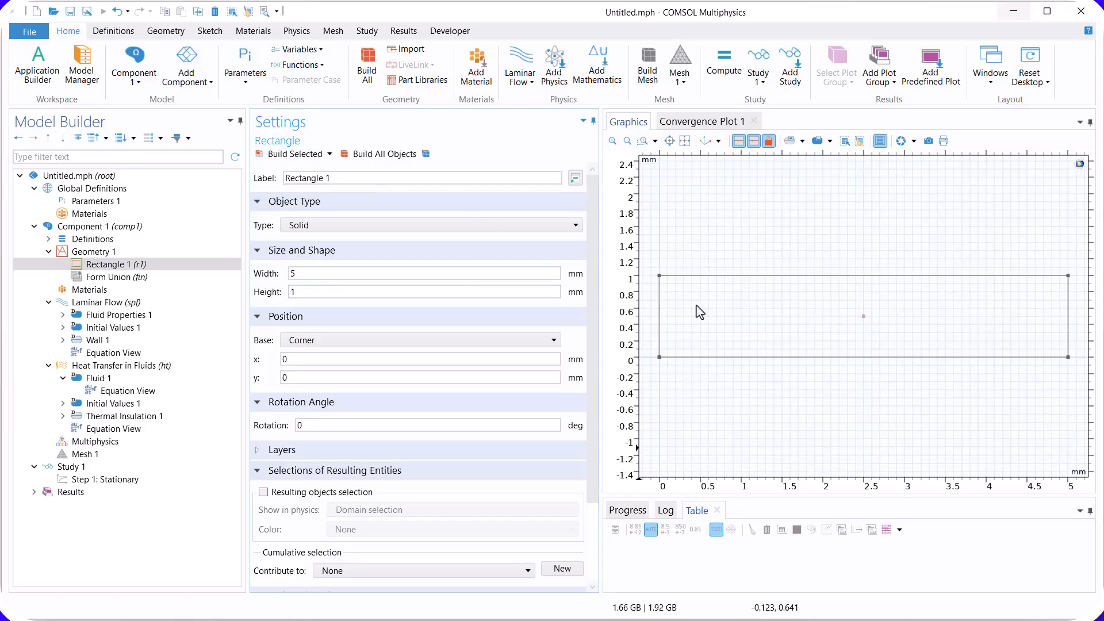
Step: Add Water from the Liquids group of the material library to the component
{"action": "left_click", "coordinate": [120, 289]}
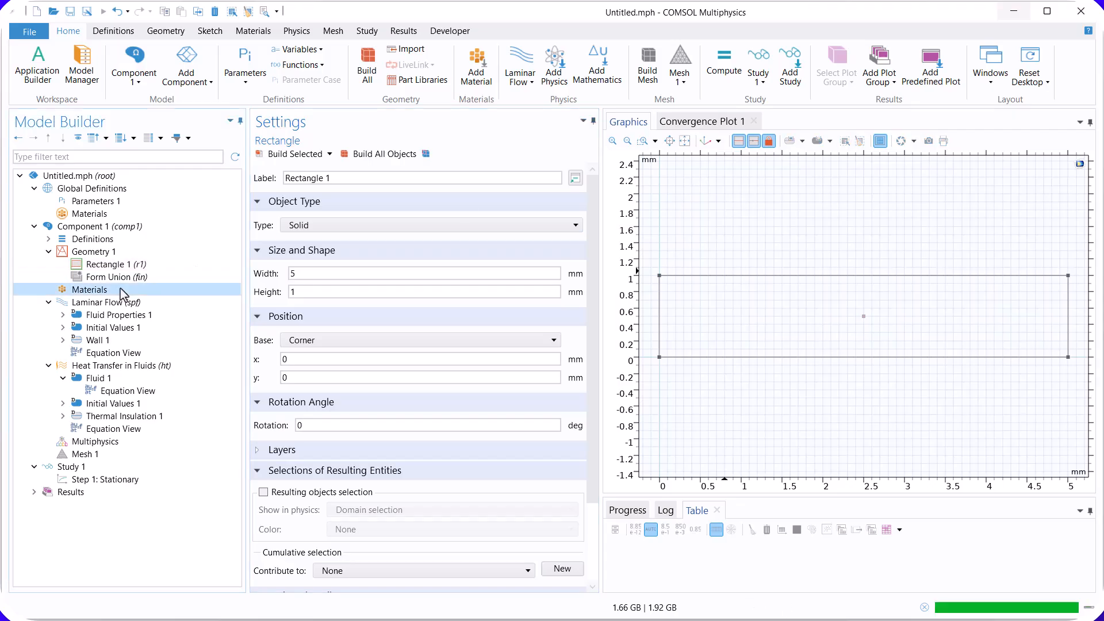
{"action": "right_click", "coordinate": [119, 289]}
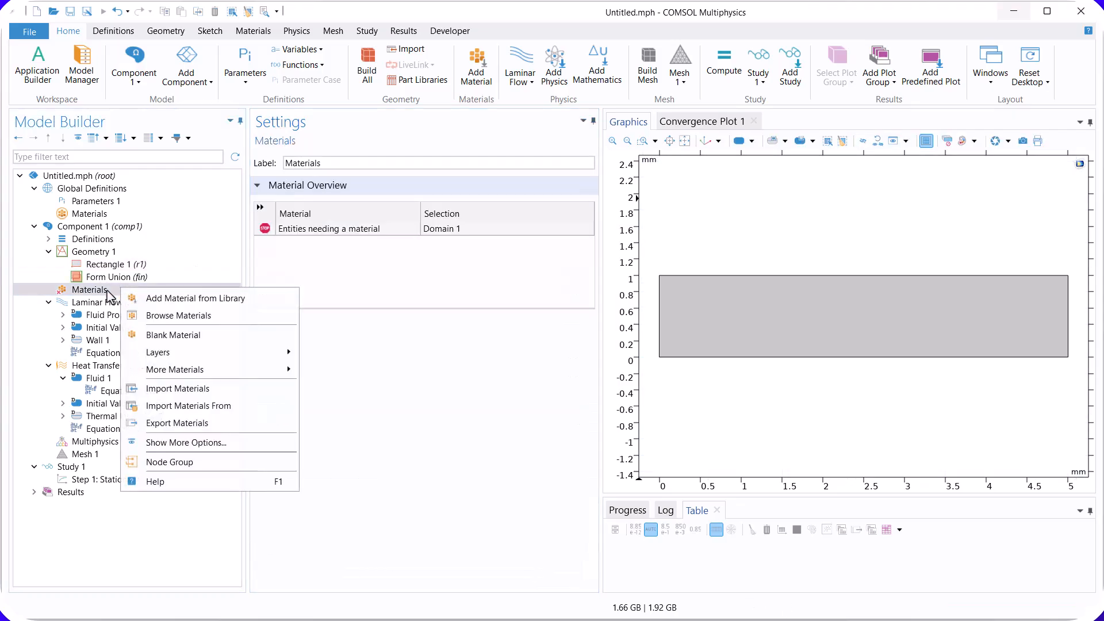
{"action": "left_click", "coordinate": [183, 299]}
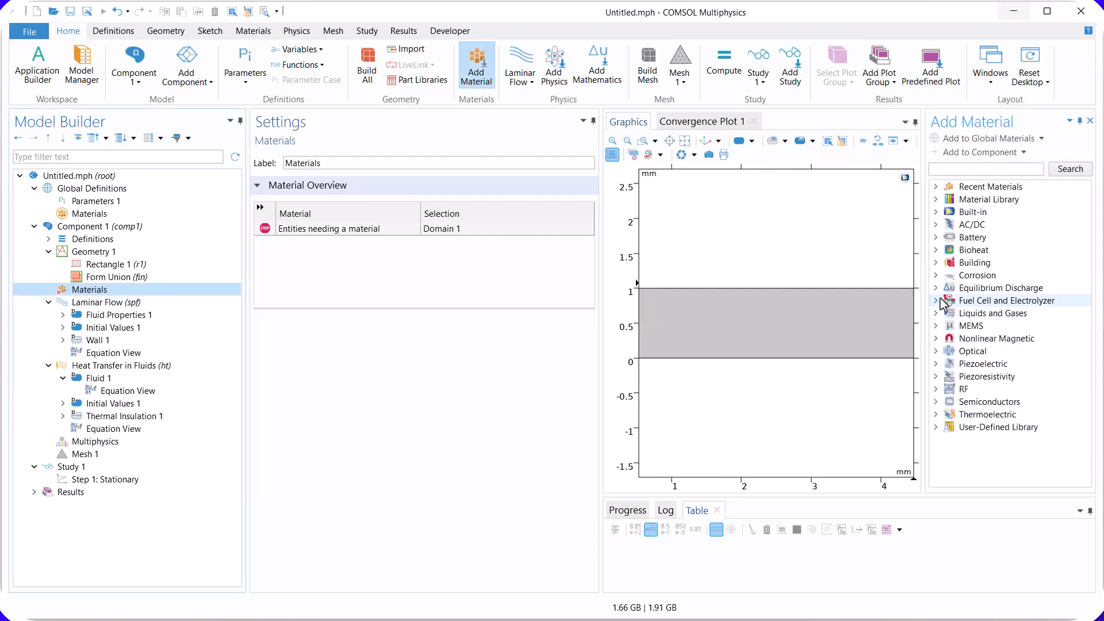
{"action": "left_click", "coordinate": [935, 313]}
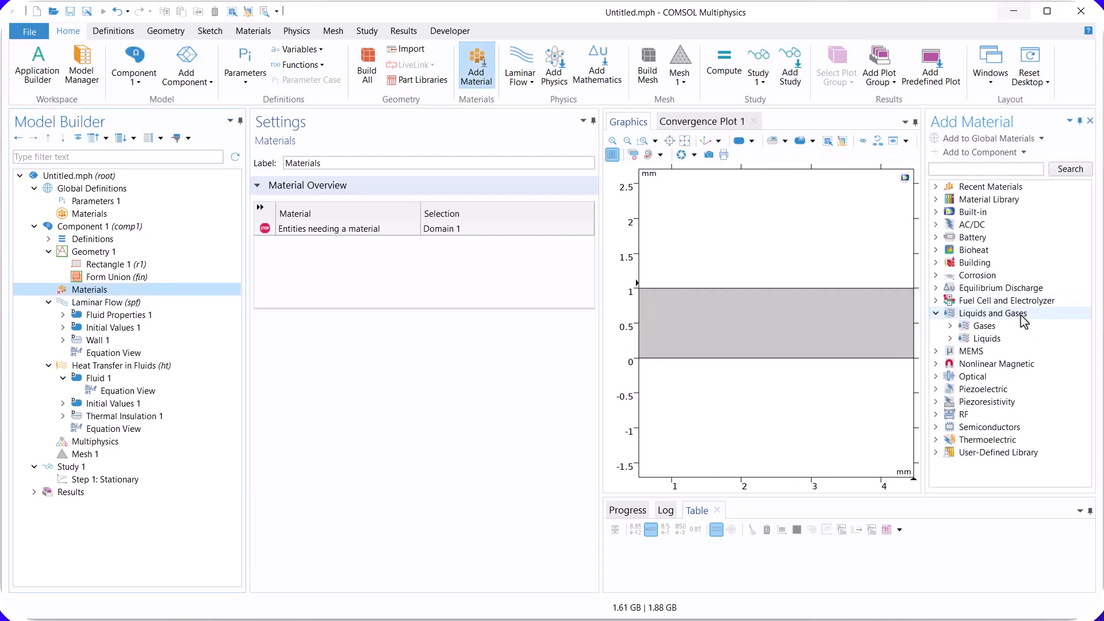
{"action": "double_click", "coordinate": [1000, 340]}
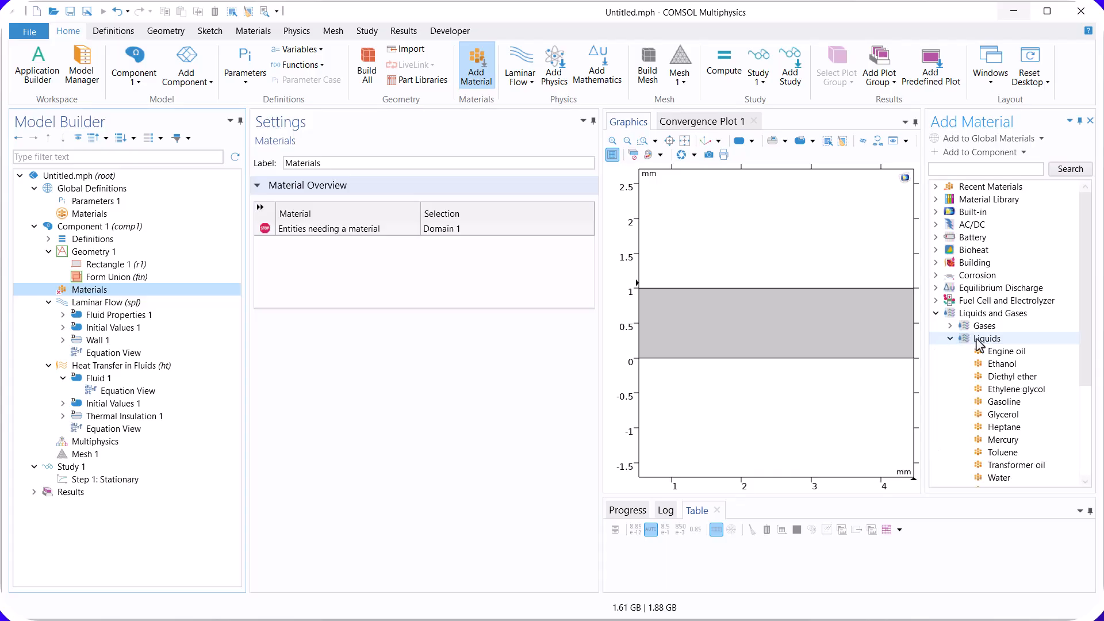
{"action": "scroll", "coordinate": [1065, 406], "scroll_direction": "down", "scroll_amount": 1}
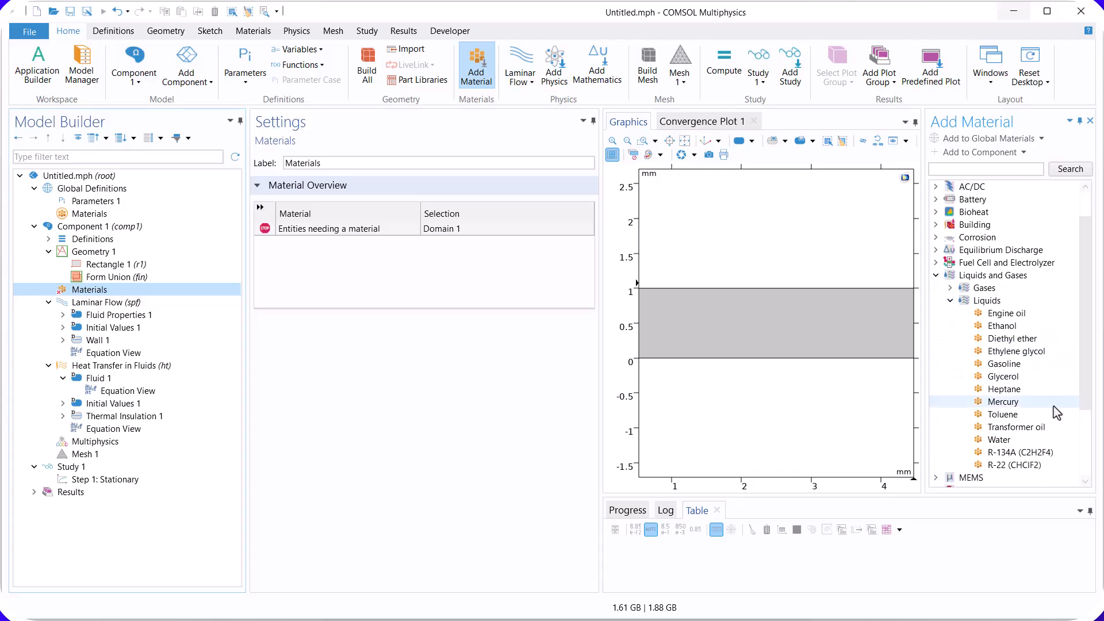
{"action": "left_click", "coordinate": [1000, 439]}
{"action": "left_click", "coordinate": [973, 154]}
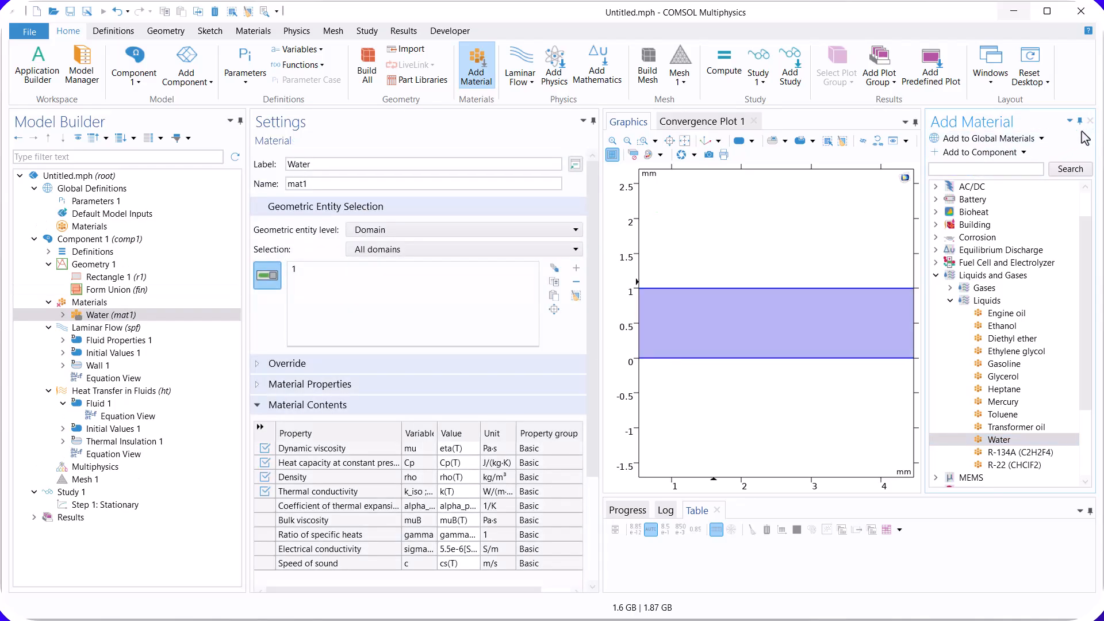
{"action": "left_click", "coordinate": [1090, 121]}
{"action": "left_click", "coordinate": [684, 142]}
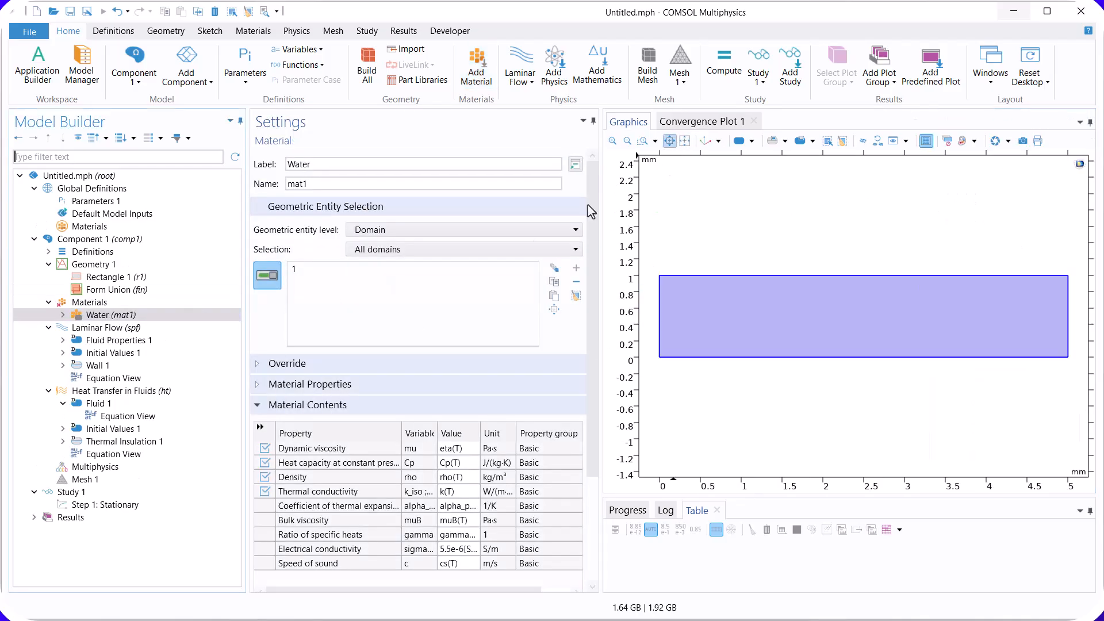
Step: Add a Laminar Flow inlet on the rectangle's left edge with a normal inflow velocity of 0.05 m/s
{"action": "left_click", "coordinate": [105, 328]}
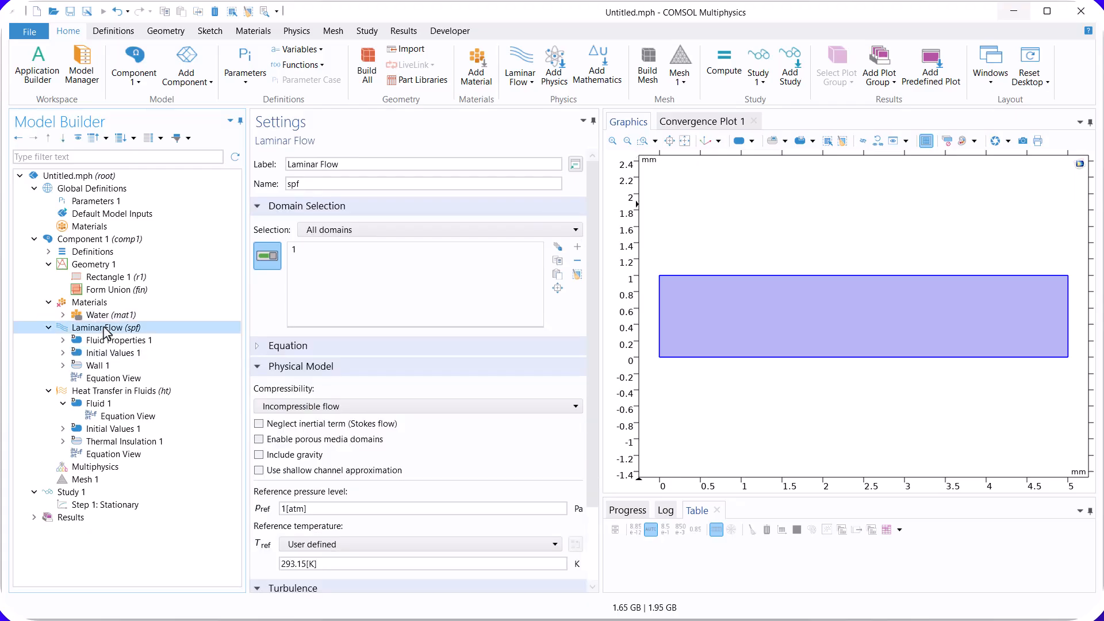
{"action": "right_click", "coordinate": [105, 330]}
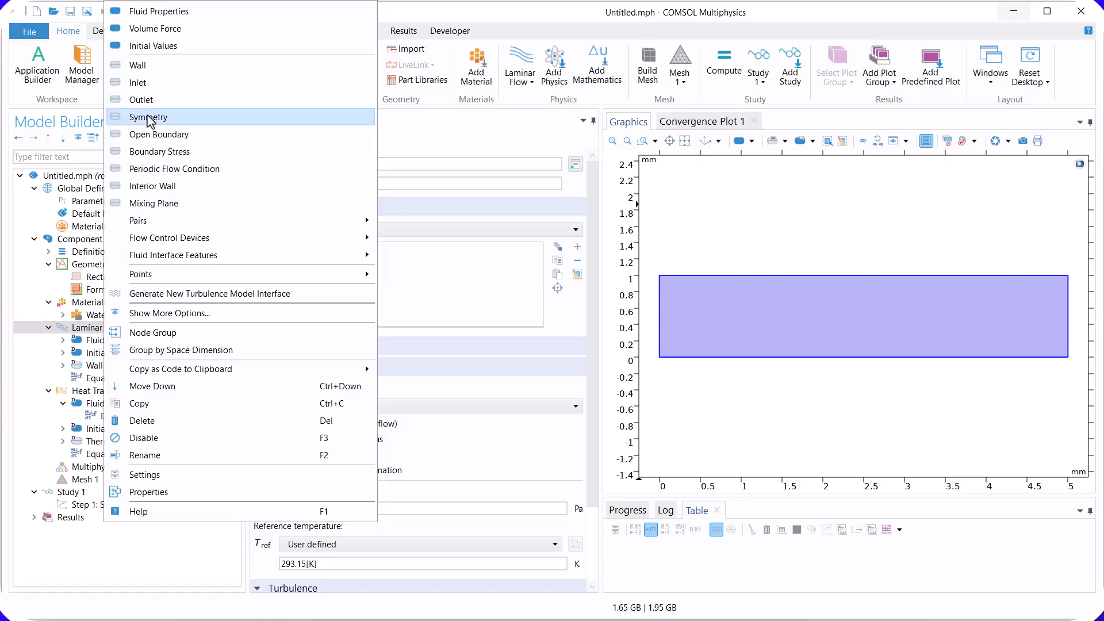
{"action": "left_click", "coordinate": [152, 84]}
{"action": "left_click", "coordinate": [661, 300]}
{"action": "left_click", "coordinate": [315, 473]}
{"action": "left_click_drag", "start_coordinate": [314, 473], "coordinate": [256, 477]}
{"action": "type", "text": "0.05"}
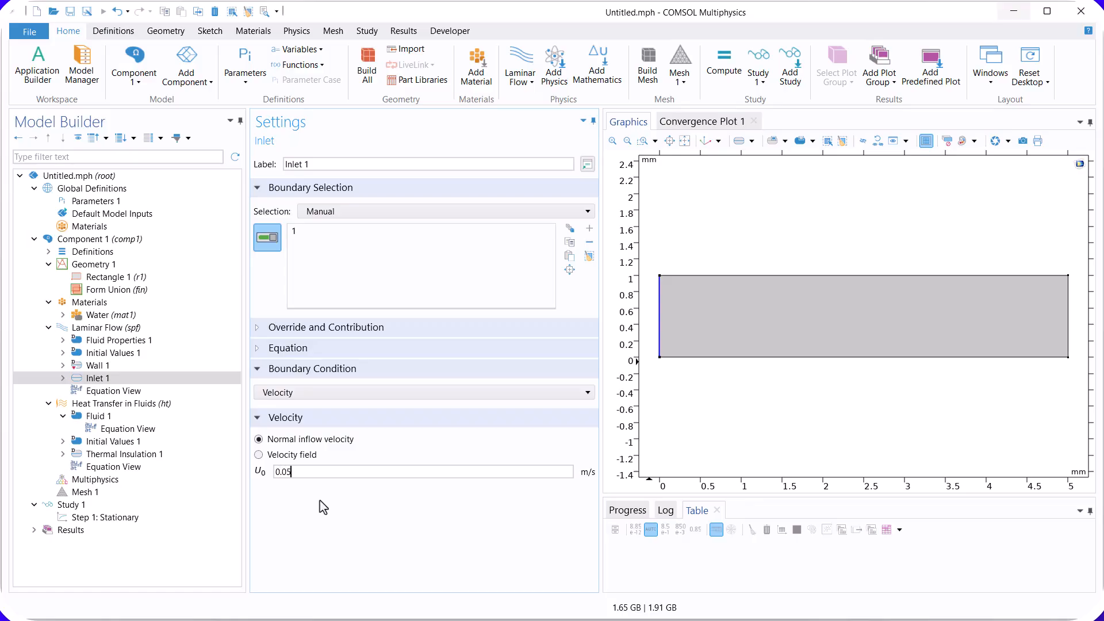
Step: Add a Laminar Flow outlet on the rectangle's right edge
{"action": "left_click", "coordinate": [127, 330]}
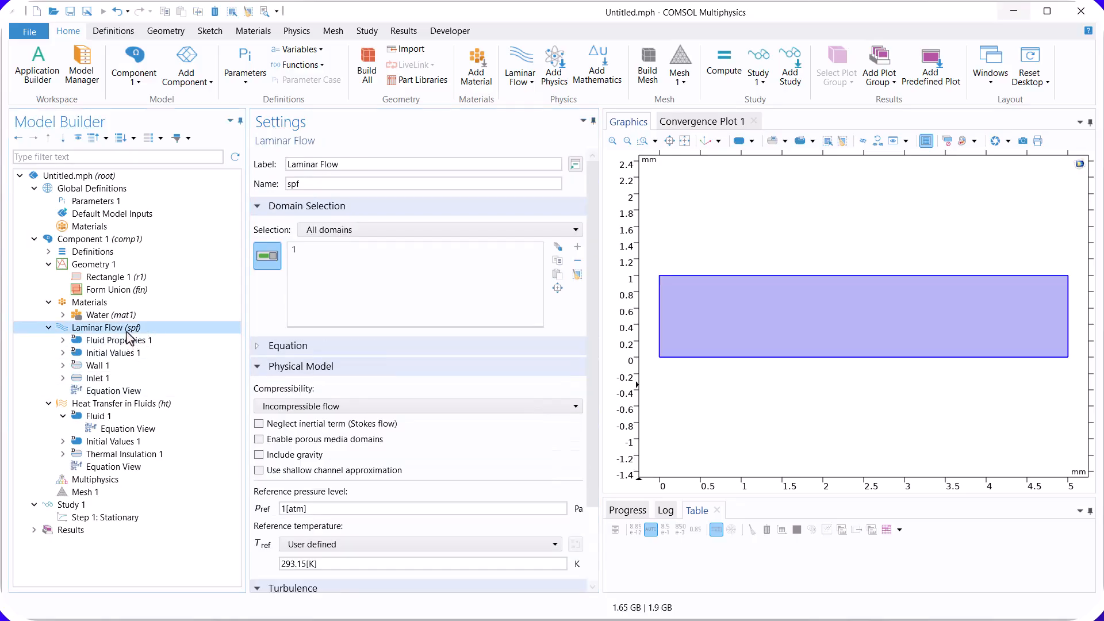
{"action": "right_click", "coordinate": [127, 331]}
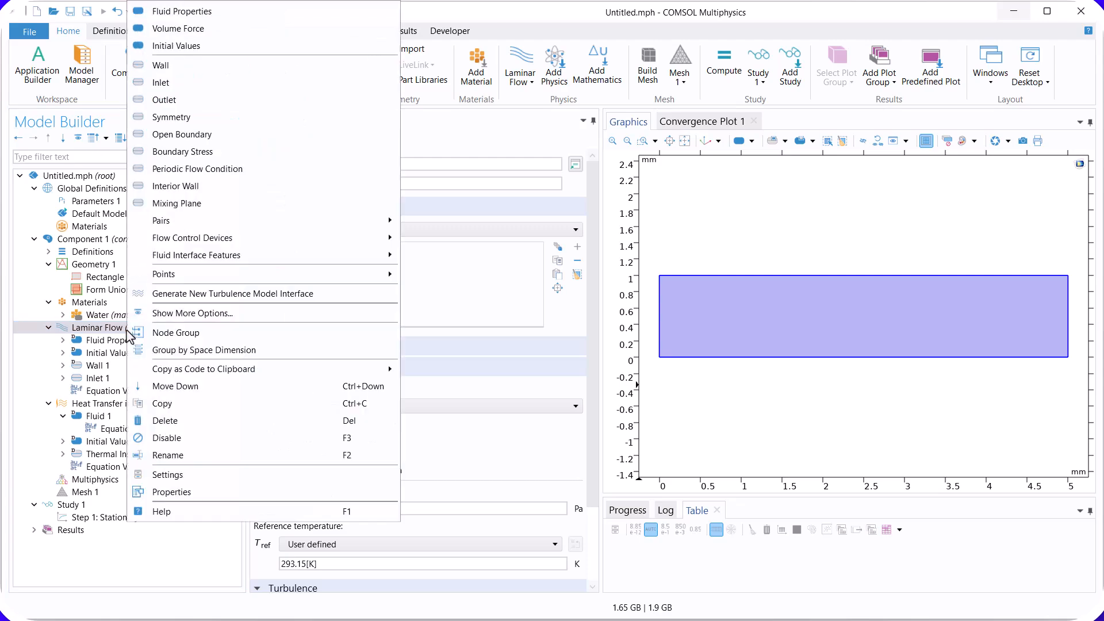
{"action": "left_click", "coordinate": [227, 103]}
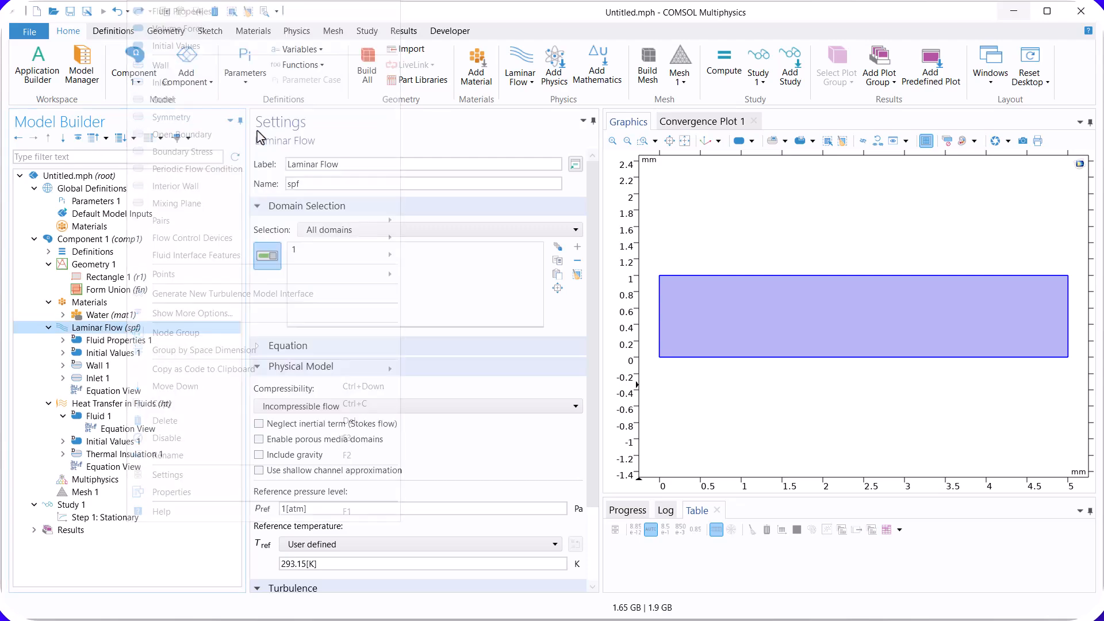
{"action": "left_click", "coordinate": [1069, 317]}
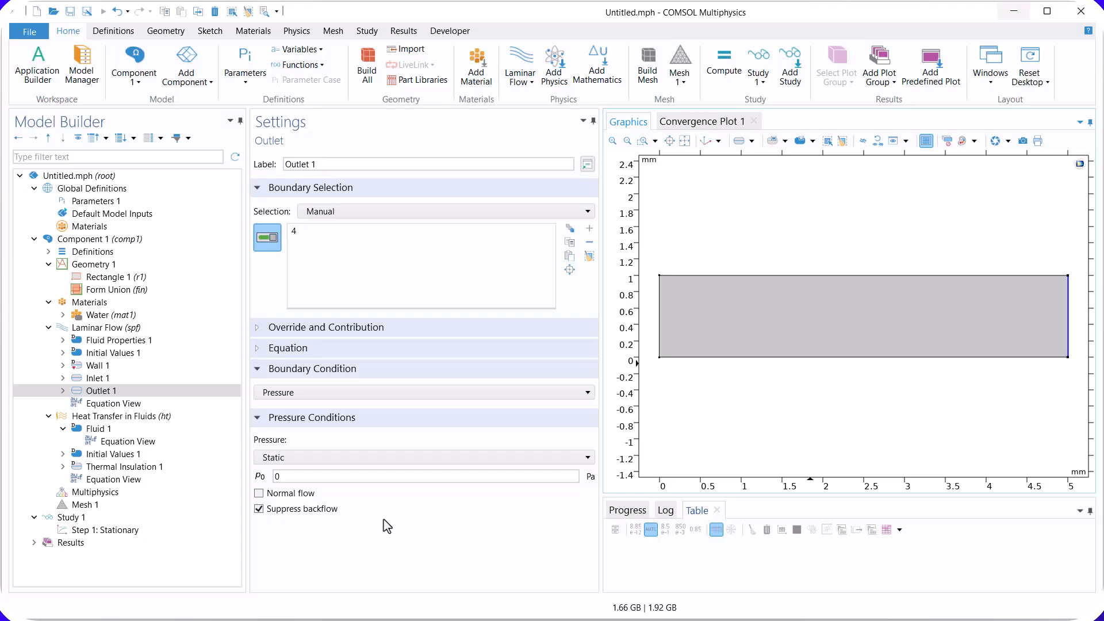
Step: Add a Temperature condition to Heat Transfer in Fluids on the rectangle's left edge and set it to 300 K
{"action": "left_click", "coordinate": [118, 416]}
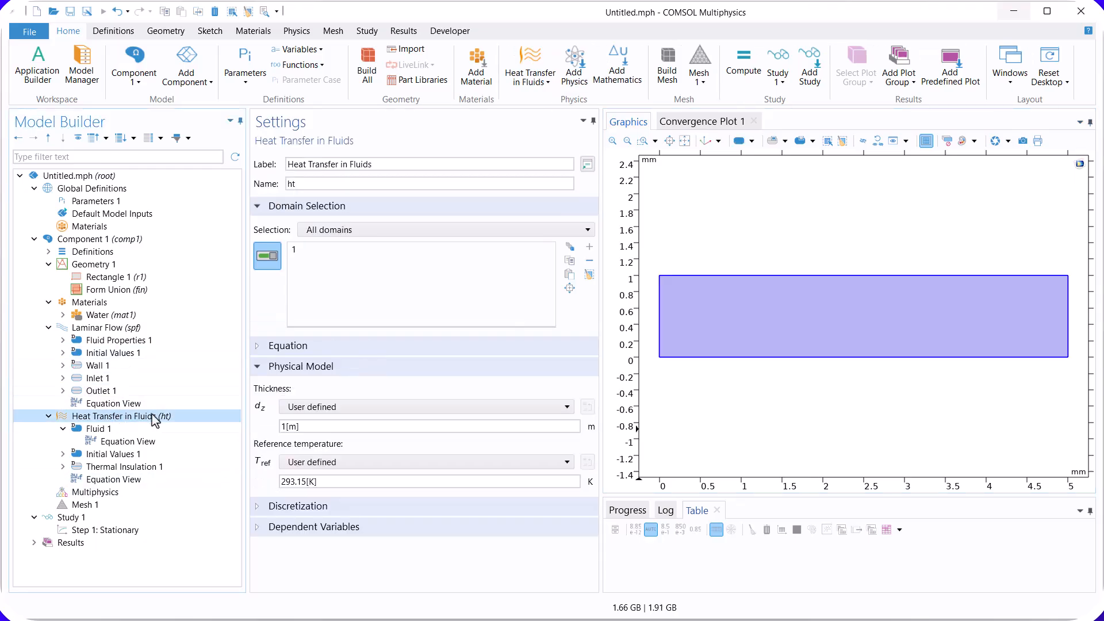
{"action": "right_click", "coordinate": [154, 419]}
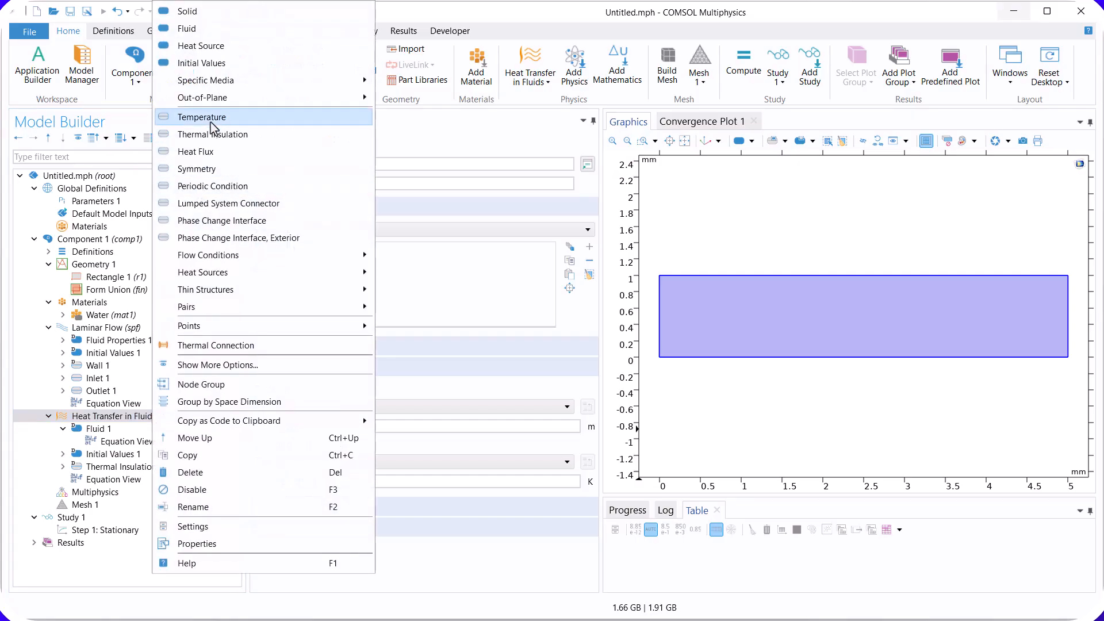
{"action": "left_click", "coordinate": [211, 121]}
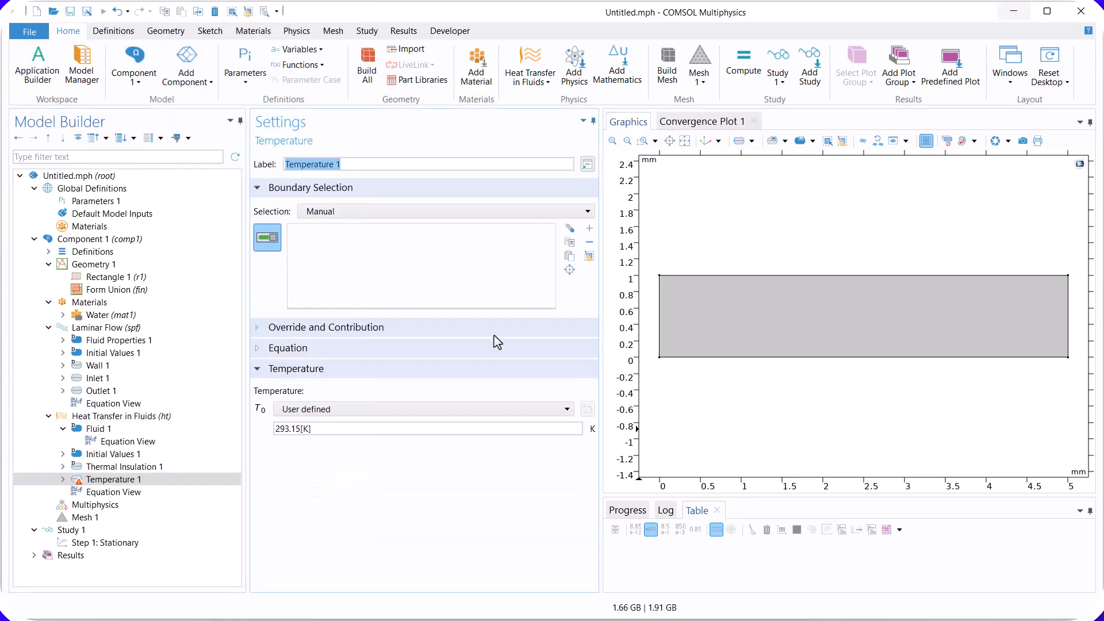
{"action": "left_click", "coordinate": [660, 330]}
{"action": "left_click_drag", "start_coordinate": [322, 430], "coordinate": [271, 434]}
{"action": "type", "text": "300"}
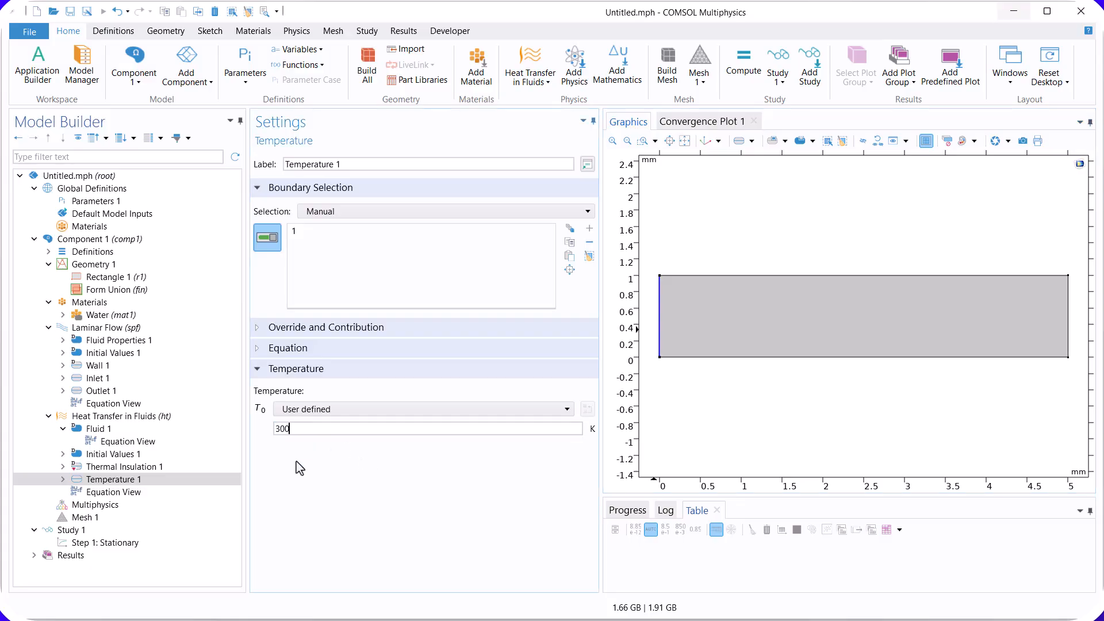
Step: Add a Heat Flux condition on the rectangle's upper edge with a general inward heat flux of 50000 W/m²
{"action": "left_click", "coordinate": [156, 416]}
{"action": "right_click", "coordinate": [159, 420]}
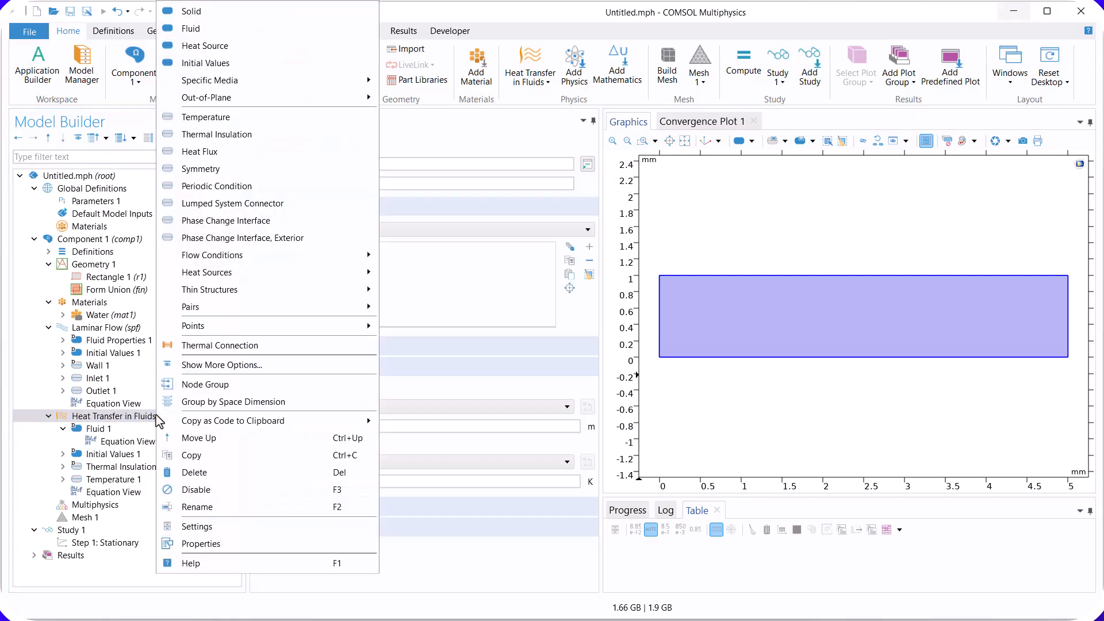
{"action": "left_click", "coordinate": [227, 151]}
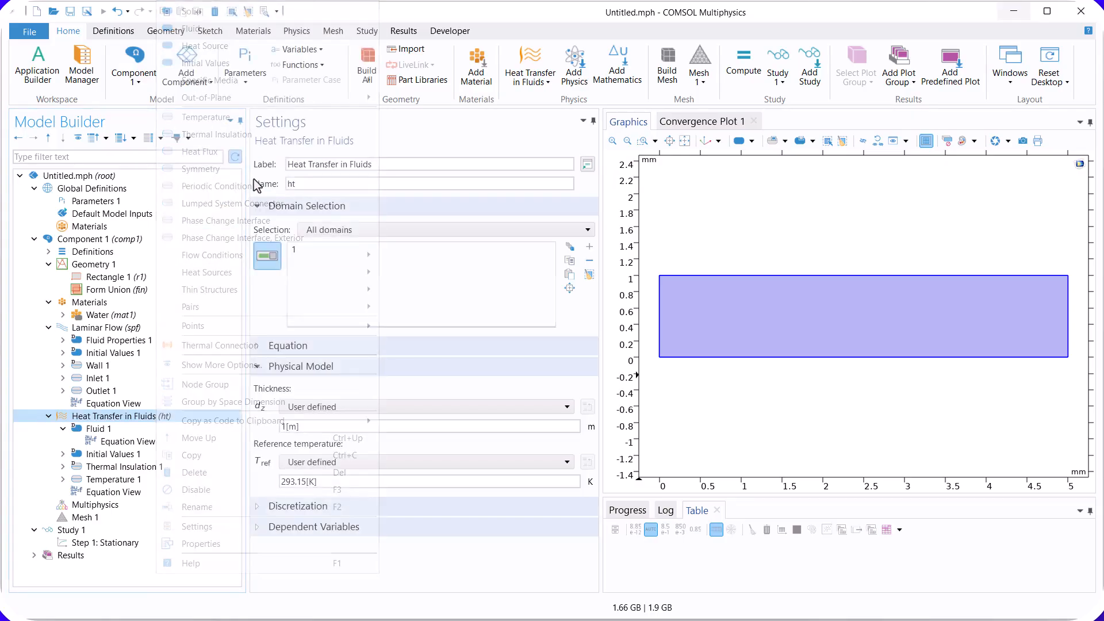
{"action": "left_click", "coordinate": [730, 278]}
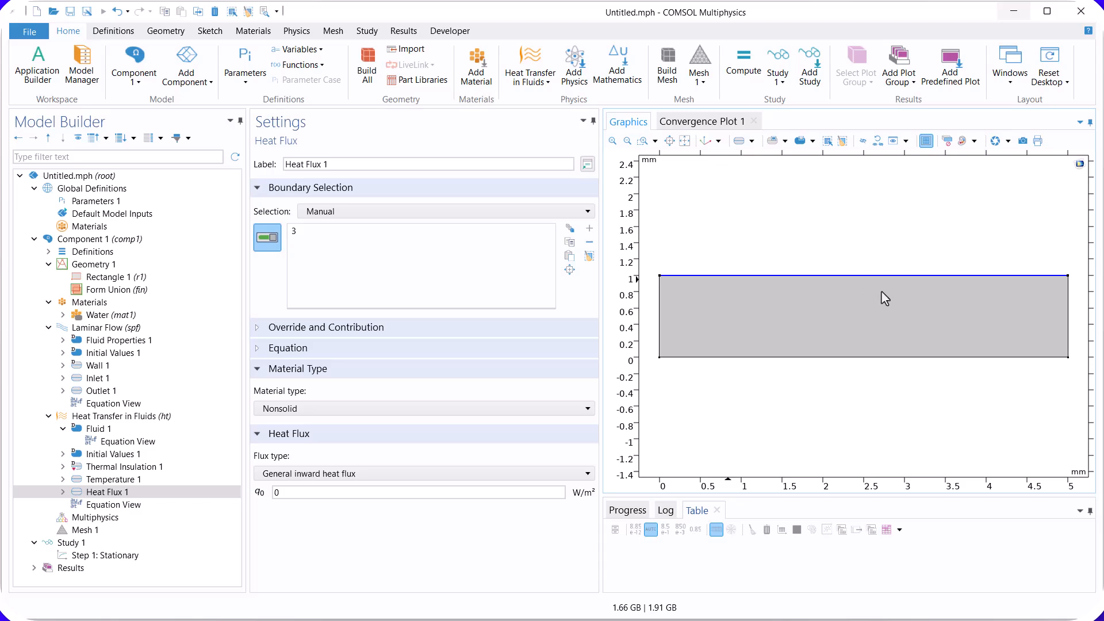
{"action": "double_click", "coordinate": [387, 492]}
{"action": "type", "text": "50000"}
Step: Add an Outflow condition to Heat Transfer in Fluids on the rectangle's right edge
{"action": "left_click", "coordinate": [62, 429]}
{"action": "left_click", "coordinate": [134, 416]}
{"action": "right_click", "coordinate": [134, 418]}
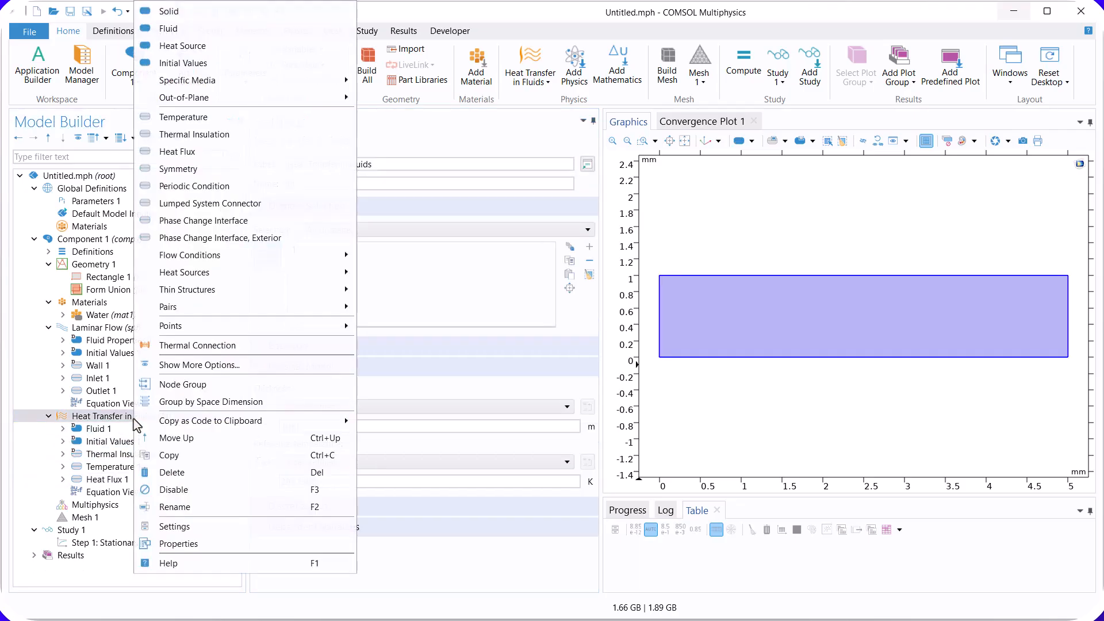
{"action": "mouse_move", "coordinate": [247, 255]}
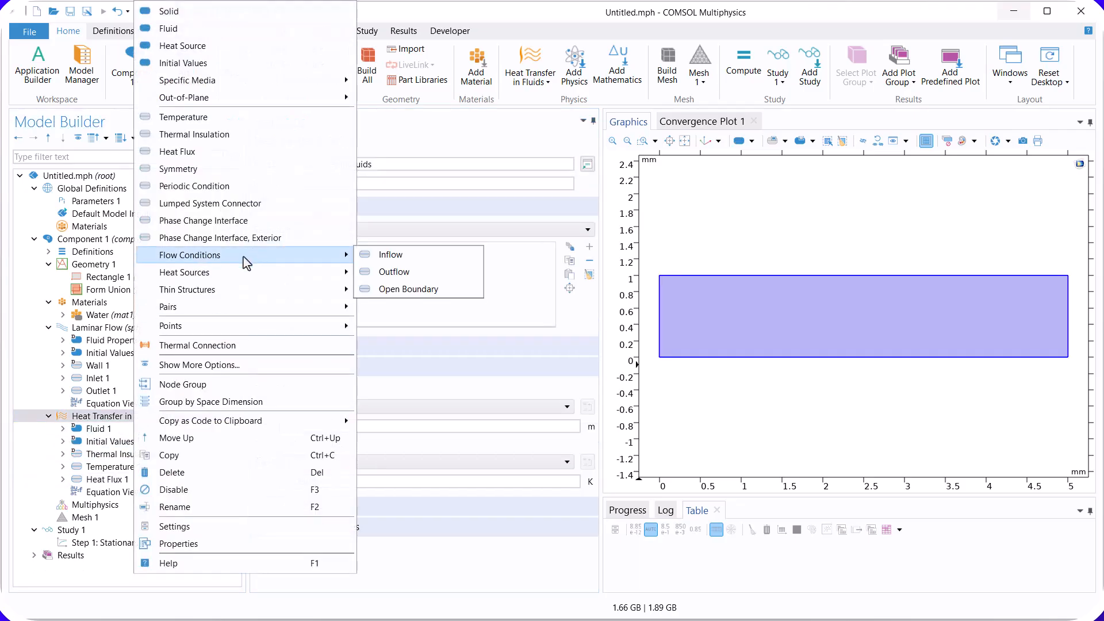
{"action": "left_click", "coordinate": [427, 272]}
{"action": "left_click", "coordinate": [1066, 311]}
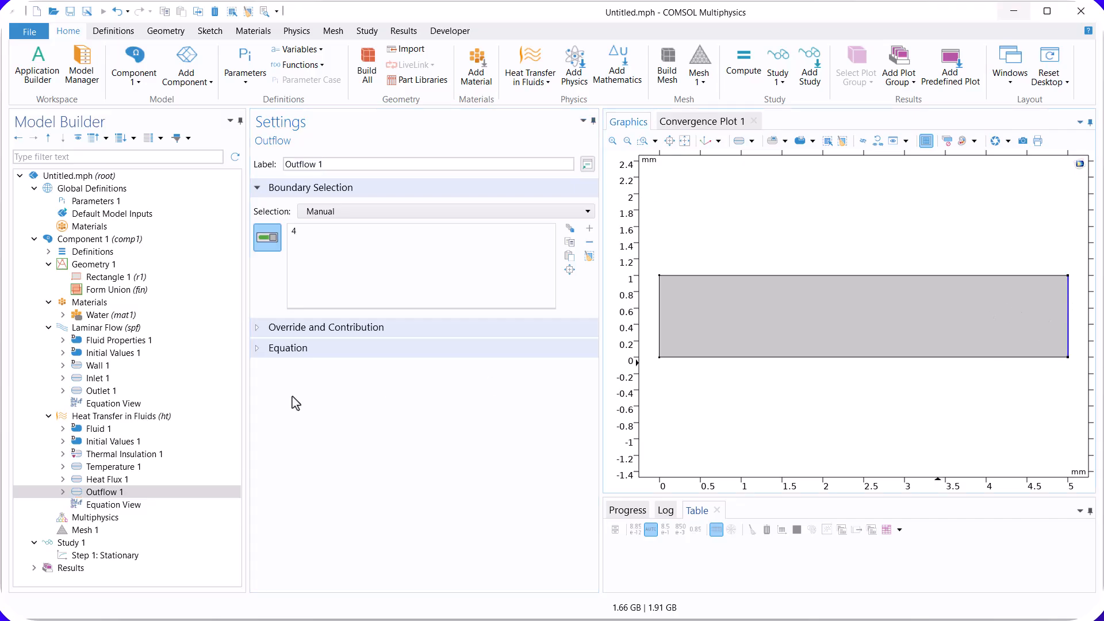
Step: Set the velocity field of the heat transfer Fluid node to Velocity field (spf)
{"action": "left_click", "coordinate": [113, 430]}
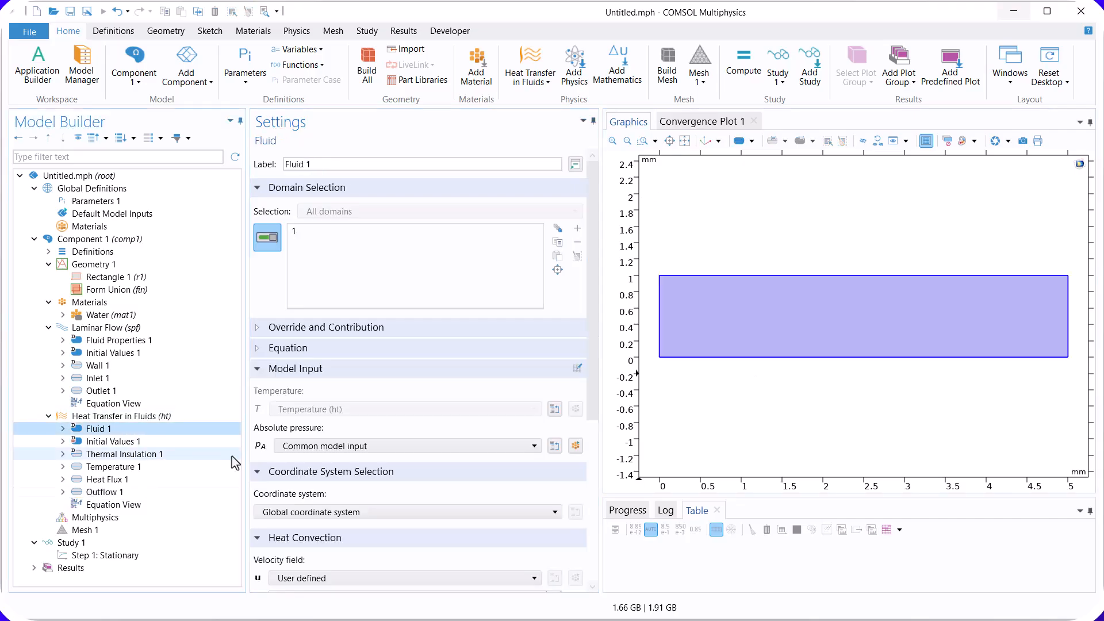
{"action": "left_click_drag", "start_coordinate": [594, 385], "coordinate": [588, 493]}
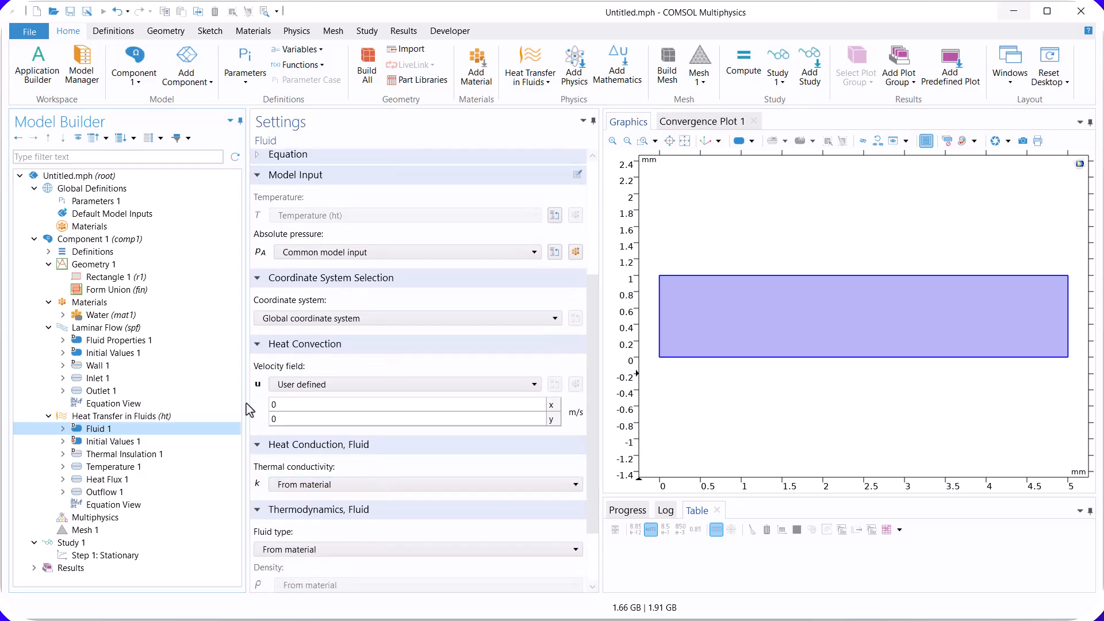
{"action": "left_click", "coordinate": [335, 385]}
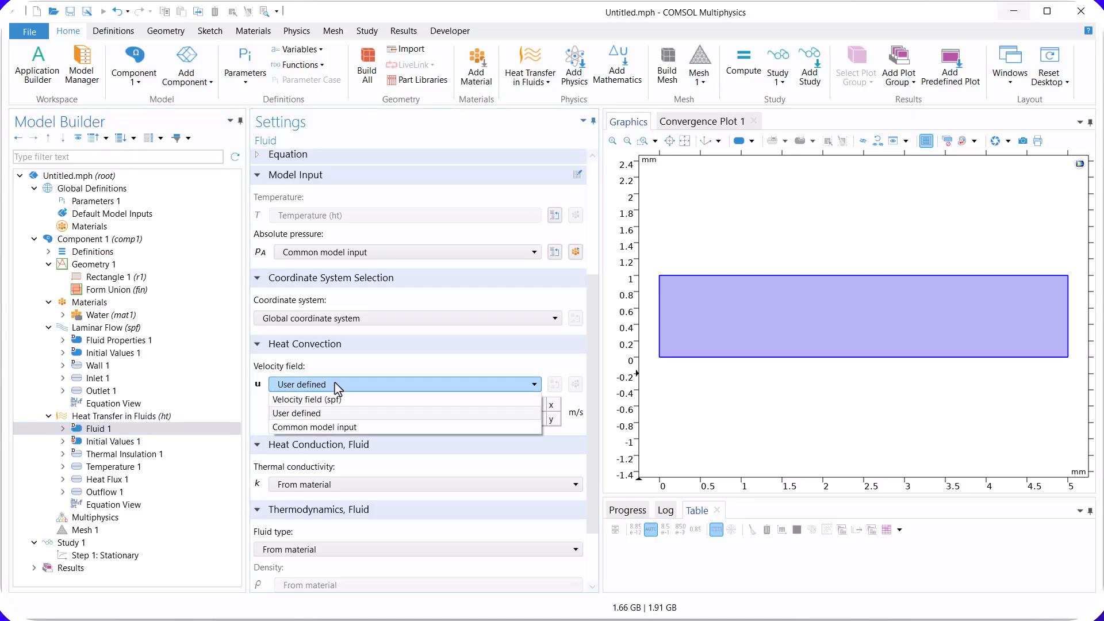
{"action": "left_click", "coordinate": [307, 400]}
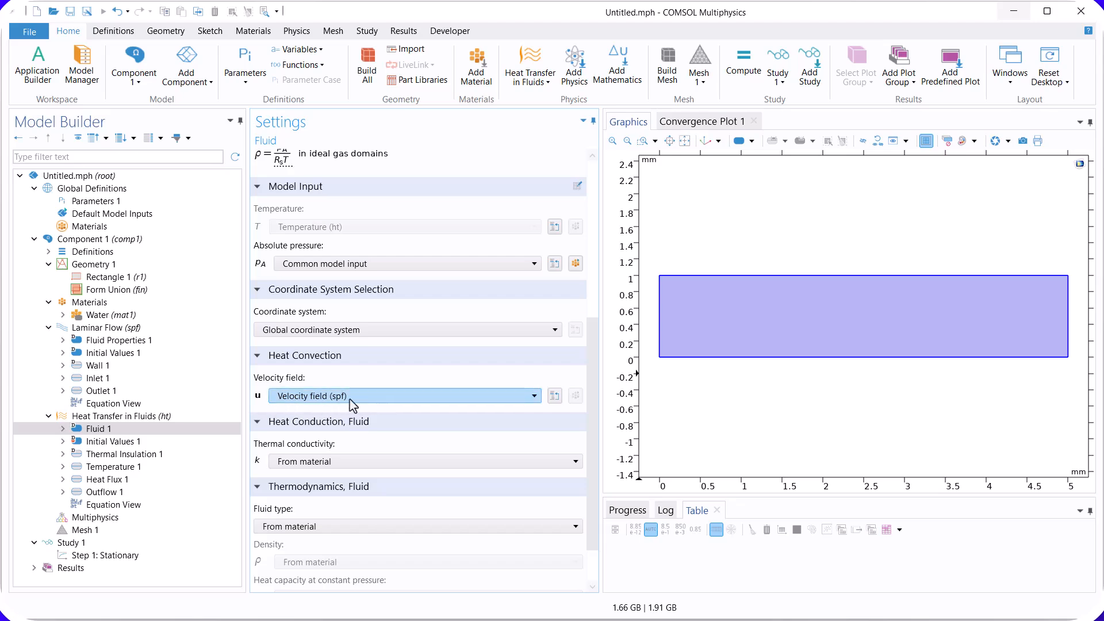
Step: Add a Mapped operation to the component's mesh
{"action": "left_click", "coordinate": [49, 329]}
{"action": "left_click", "coordinate": [93, 454]}
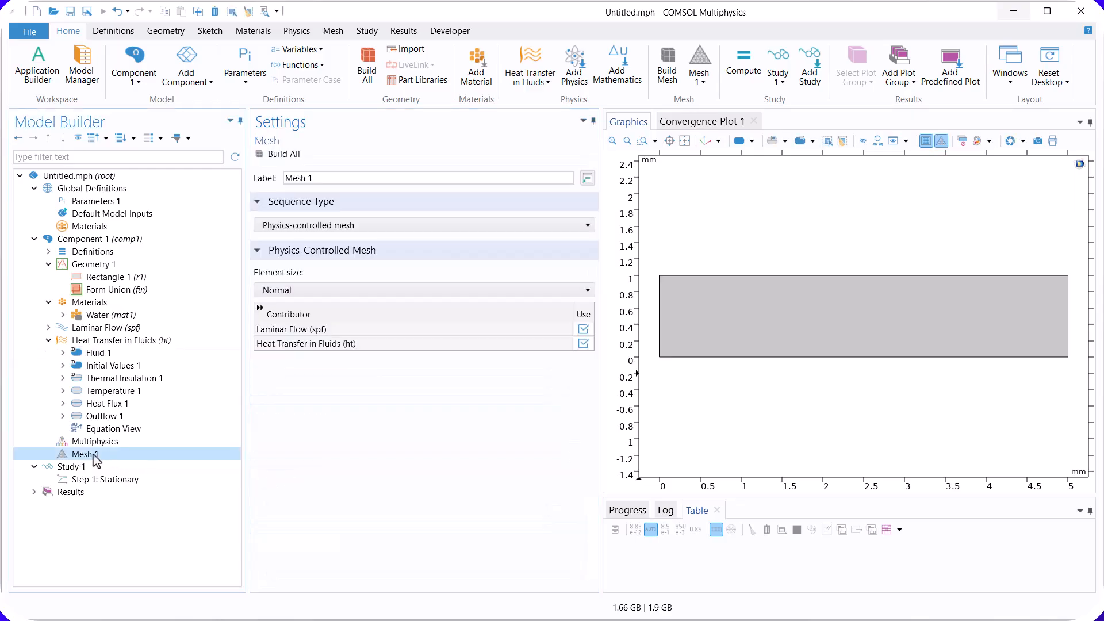
{"action": "right_click", "coordinate": [94, 456]}
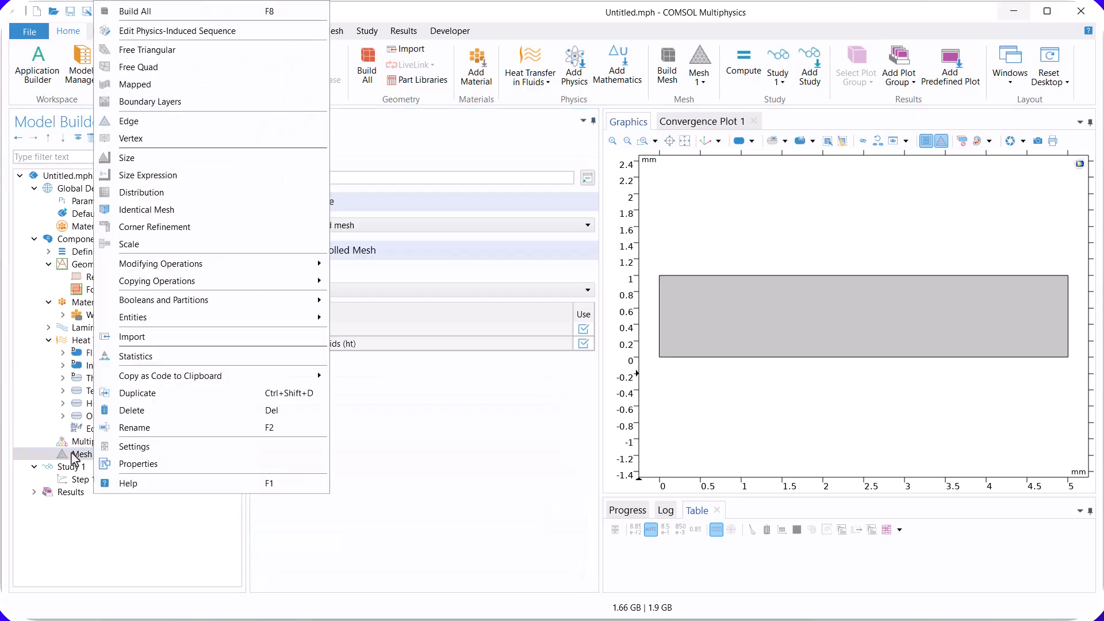
{"action": "left_click", "coordinate": [166, 85]}
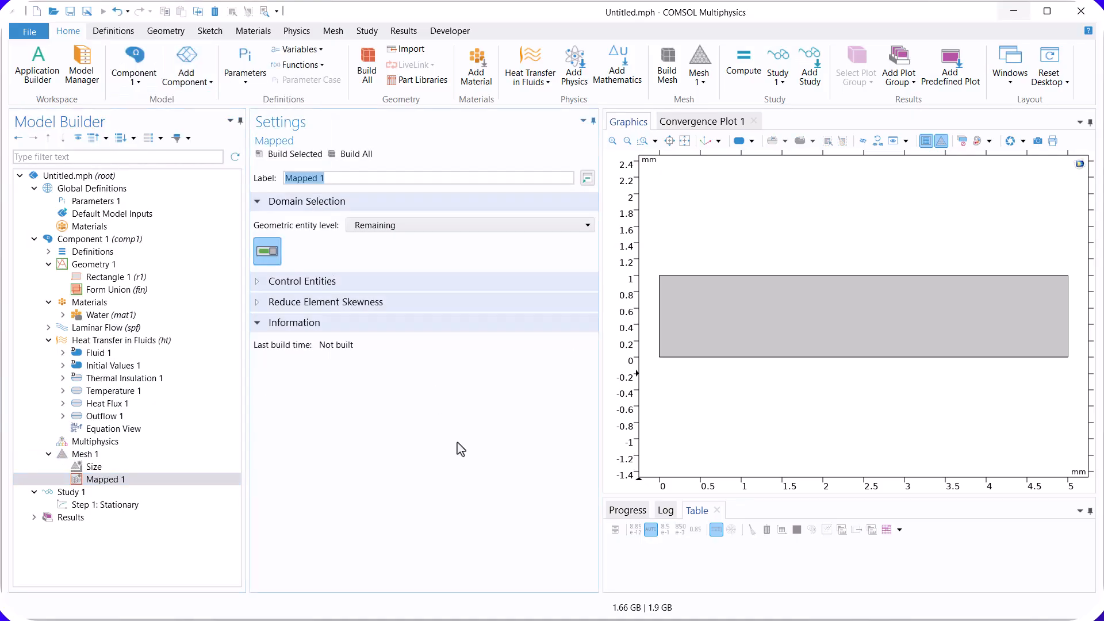
Step: Add a distribution of 10 elements on the rectangle's left and right edges to the mapped mesh and build it
{"action": "right_click", "coordinate": [93, 481]}
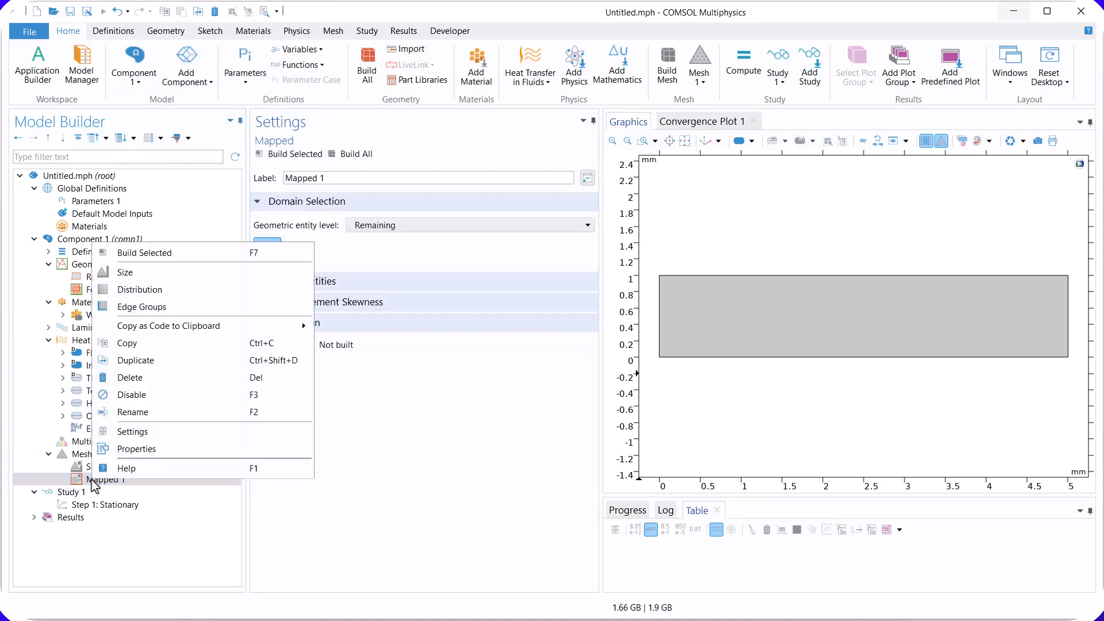
{"action": "left_click", "coordinate": [138, 290]}
{"action": "left_click", "coordinate": [659, 321]}
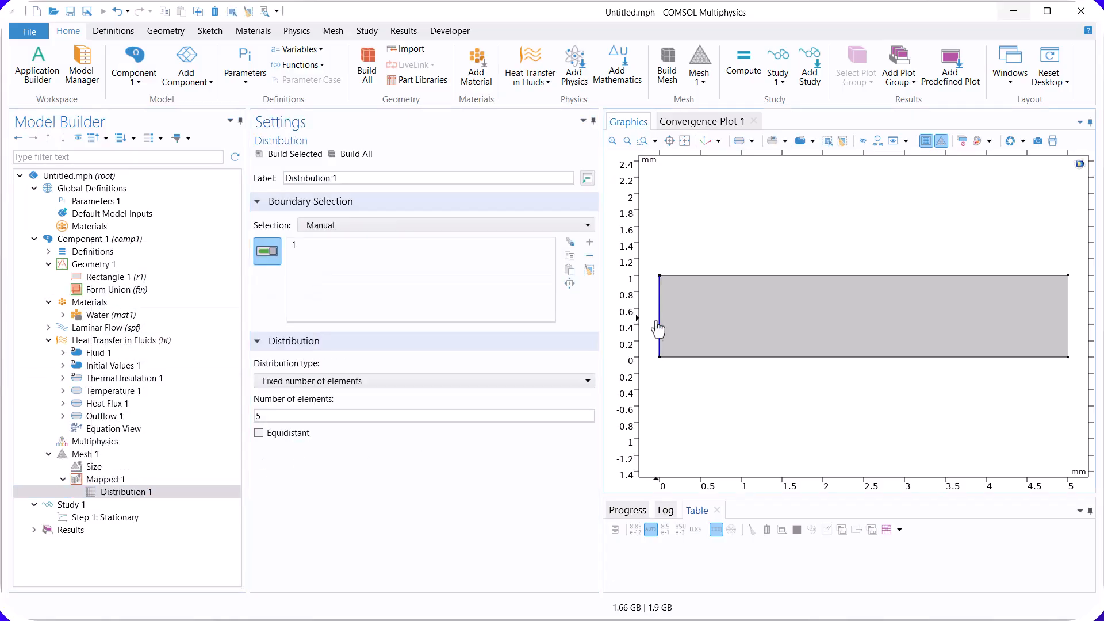
{"action": "left_click", "coordinate": [1067, 313]}
{"action": "double_click", "coordinate": [279, 416]}
{"action": "type", "text": "10"}
{"action": "left_click", "coordinate": [299, 156]}
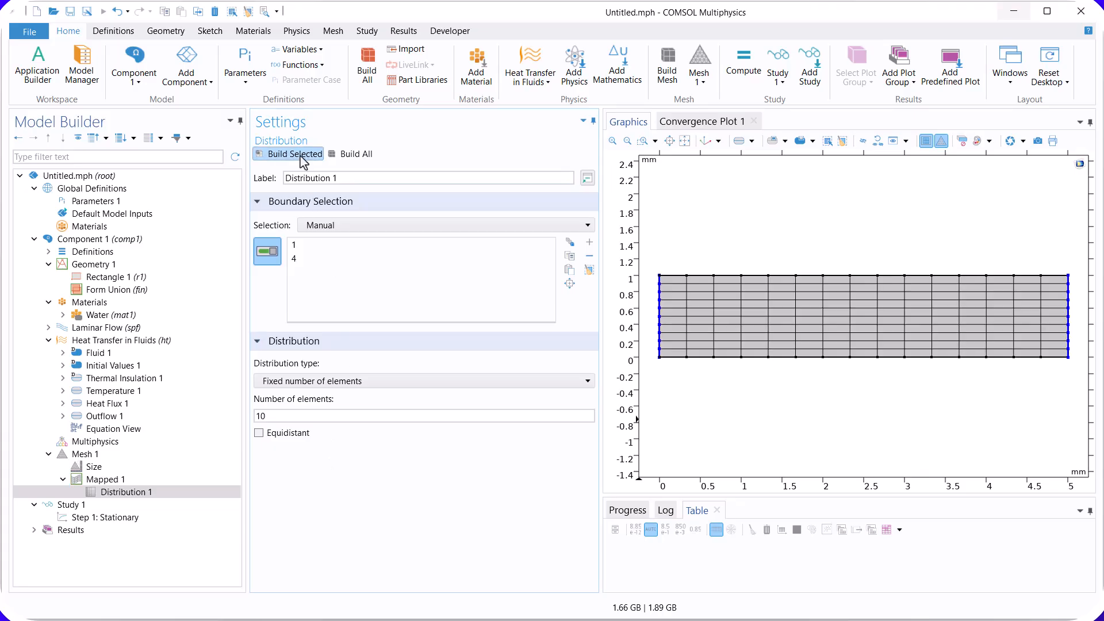
Step: Add a second distribution of 20 elements on the rectangle's upper and lower edges to the mapped mesh and build it
{"action": "left_click", "coordinate": [108, 481]}
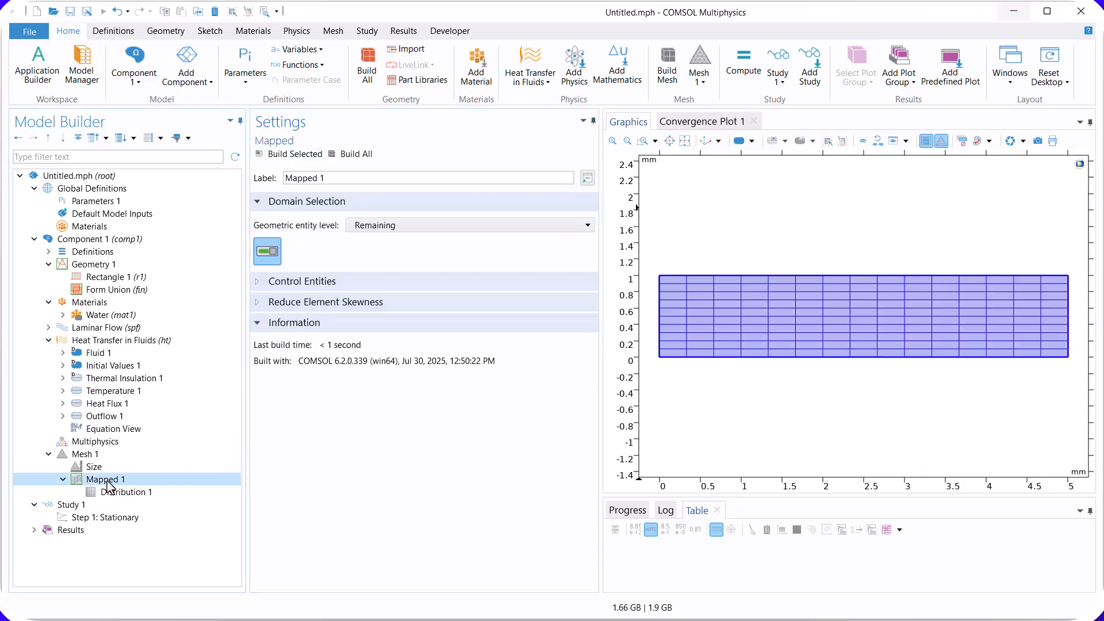
{"action": "right_click", "coordinate": [107, 481]}
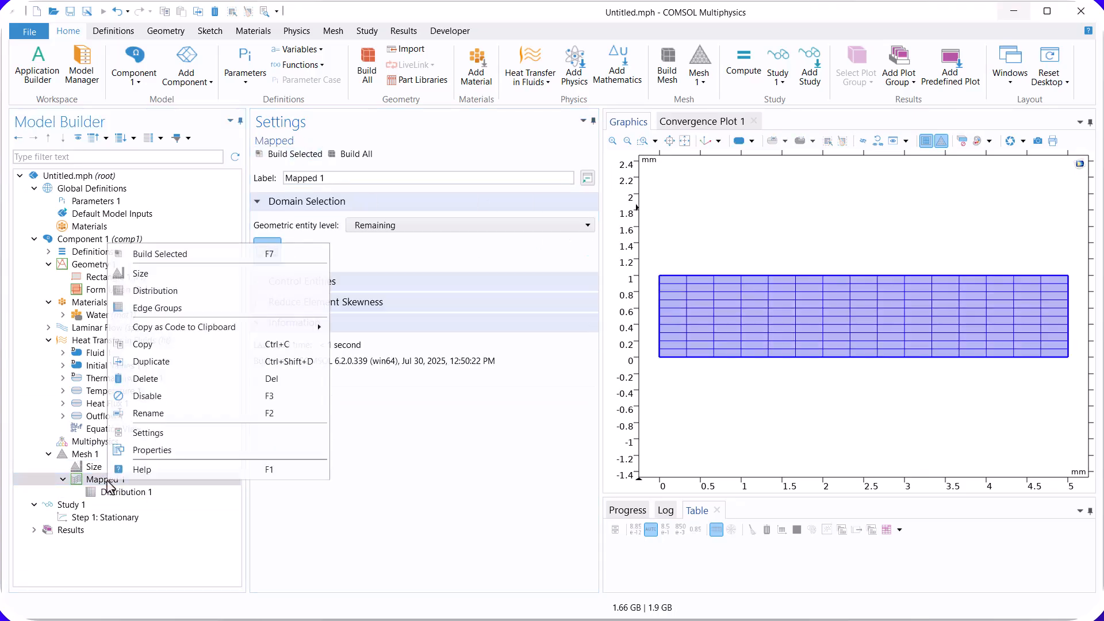
{"action": "left_click", "coordinate": [180, 291]}
{"action": "left_click", "coordinate": [712, 276]}
{"action": "left_click", "coordinate": [724, 358]}
{"action": "double_click", "coordinate": [260, 416]}
{"action": "type", "text": "20"}
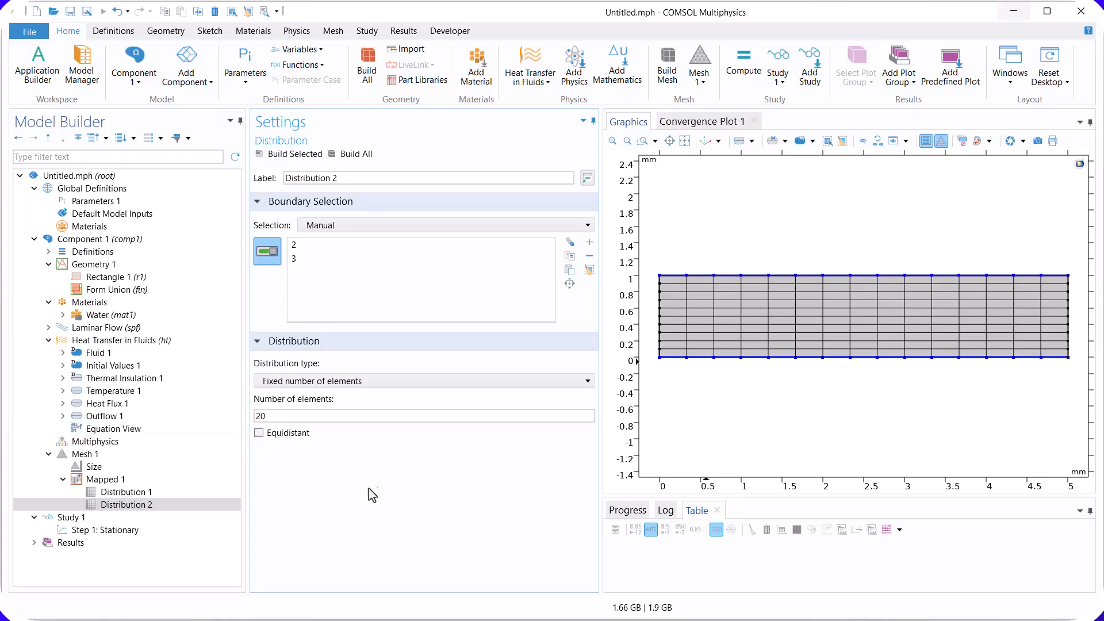
{"action": "left_click", "coordinate": [288, 154]}
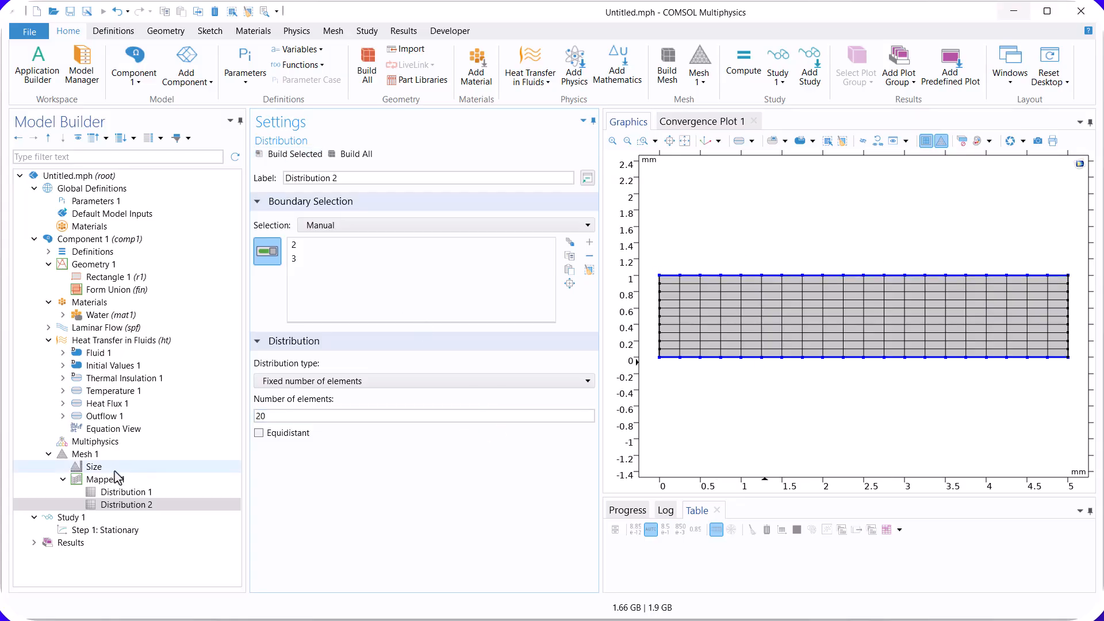
Step: Add boundary layers to the mesh along the rectangle's upper and lower edges with 5 layers and build them
{"action": "left_click", "coordinate": [83, 454]}
{"action": "right_click", "coordinate": [83, 454]}
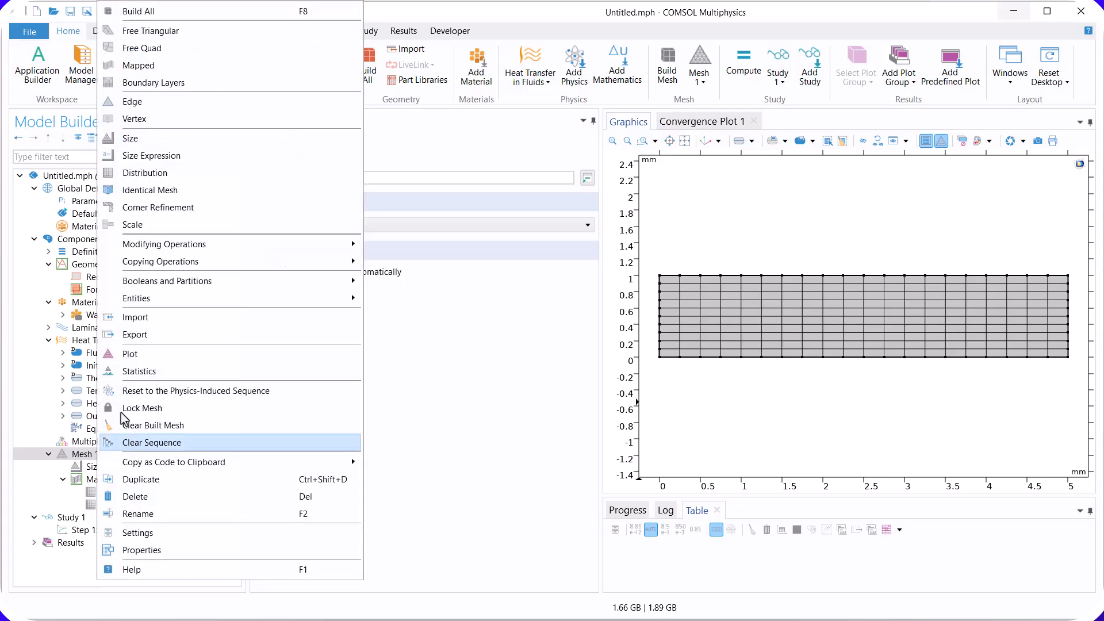
{"action": "left_click", "coordinate": [208, 87]}
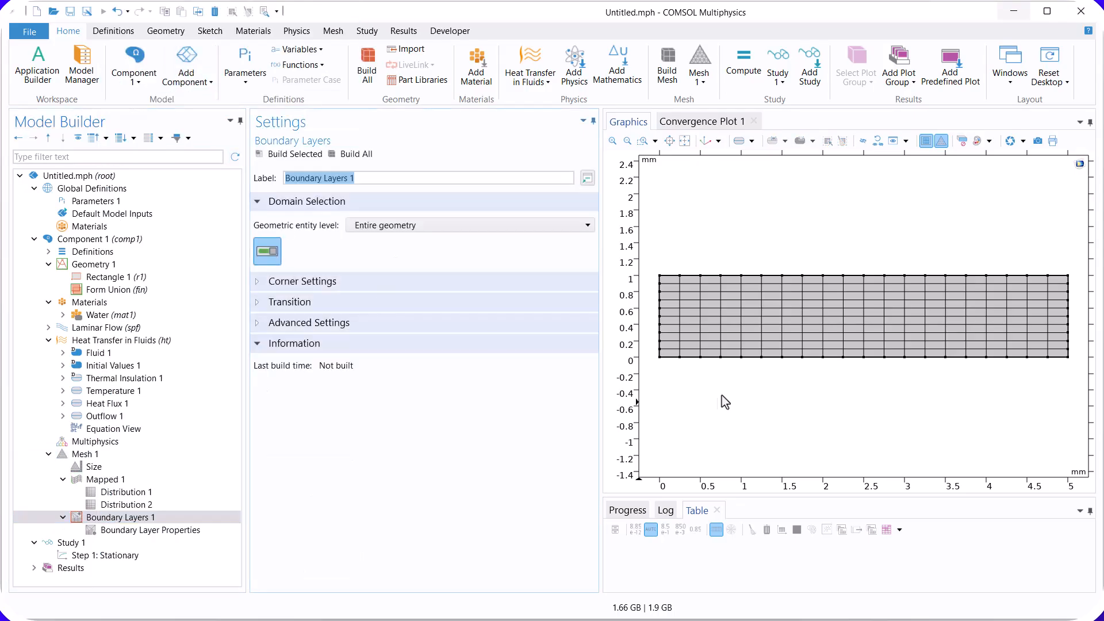
{"action": "left_click", "coordinate": [145, 530]}
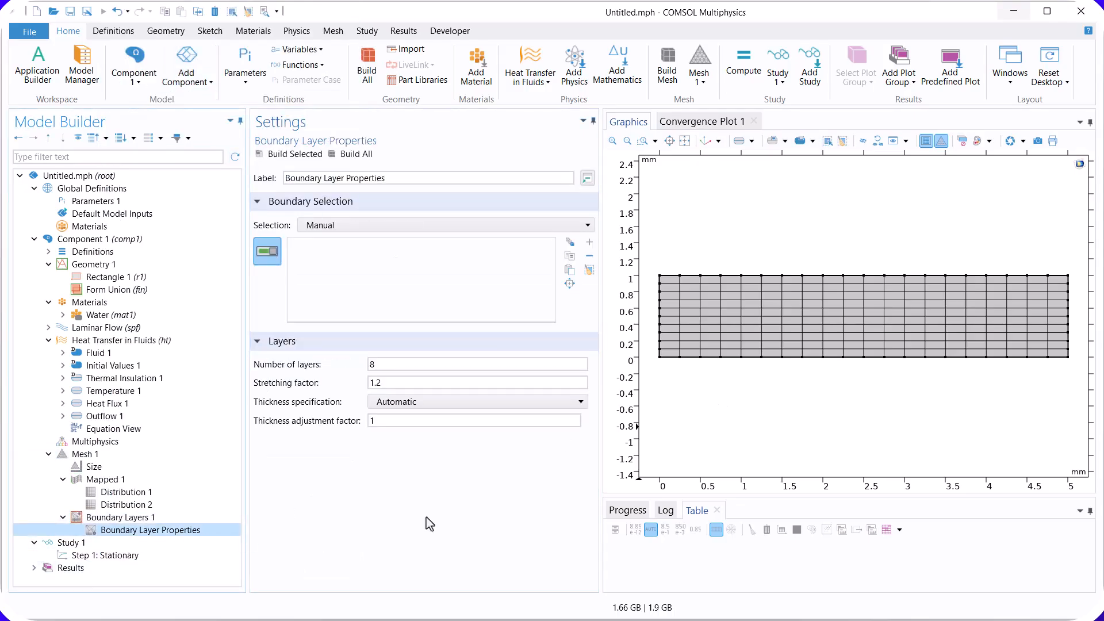
{"action": "left_click", "coordinate": [740, 277]}
{"action": "left_click", "coordinate": [731, 358]}
{"action": "left_click", "coordinate": [398, 365]}
{"action": "left_click_drag", "start_coordinate": [398, 367], "coordinate": [366, 365]}
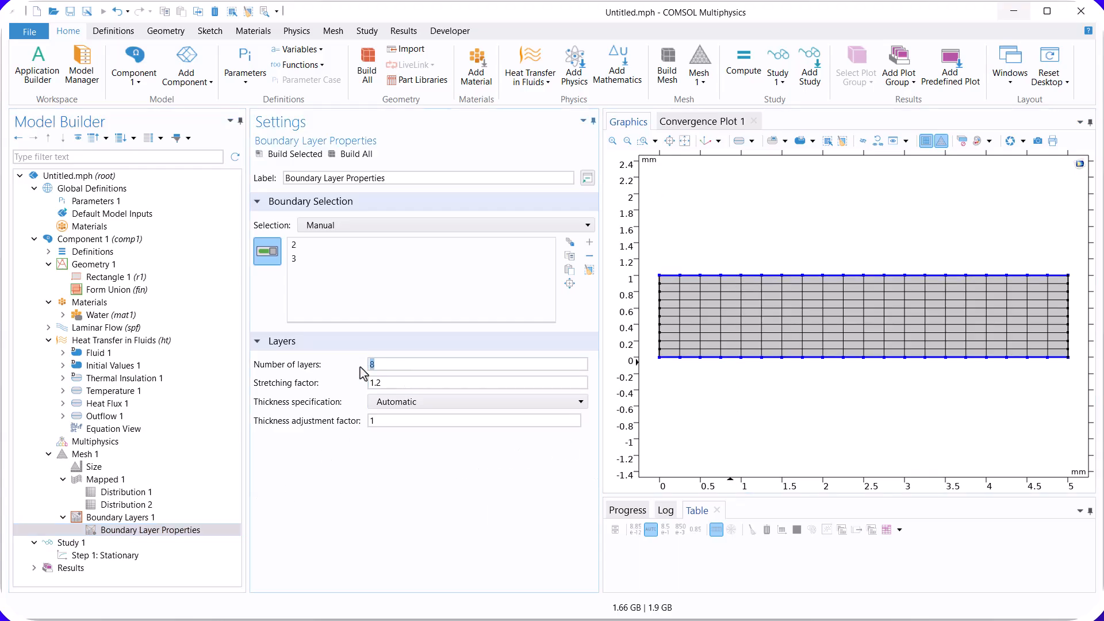
{"action": "type", "text": "5"}
{"action": "left_click", "coordinate": [292, 154]}
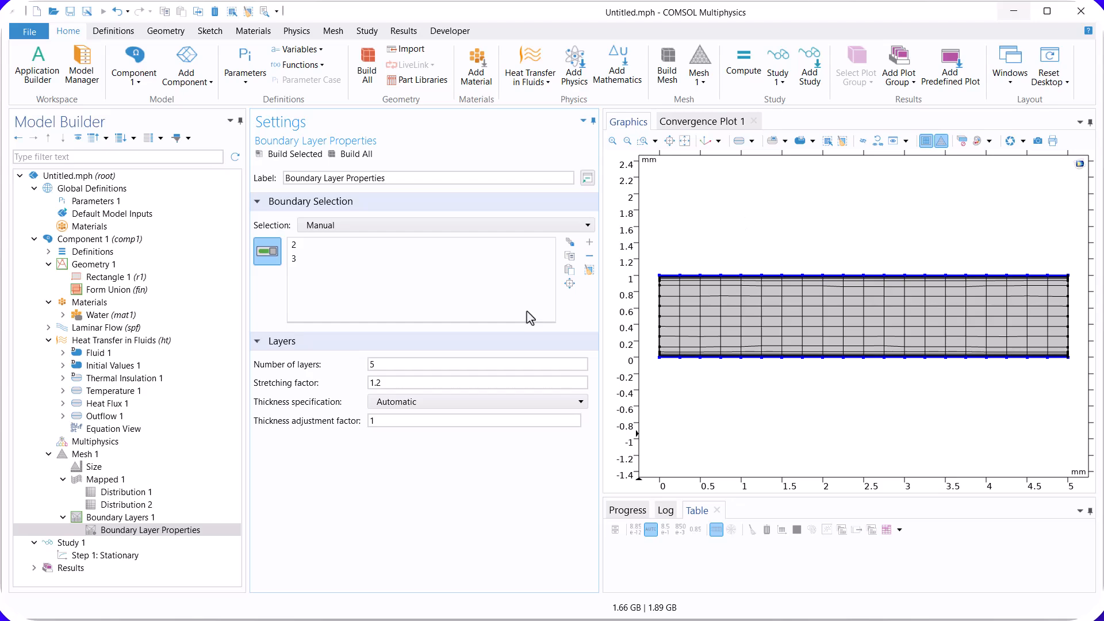
Step: Review the statistics and element quality of the mesh, and compute the stationary study
{"action": "right_click", "coordinate": [88, 454]}
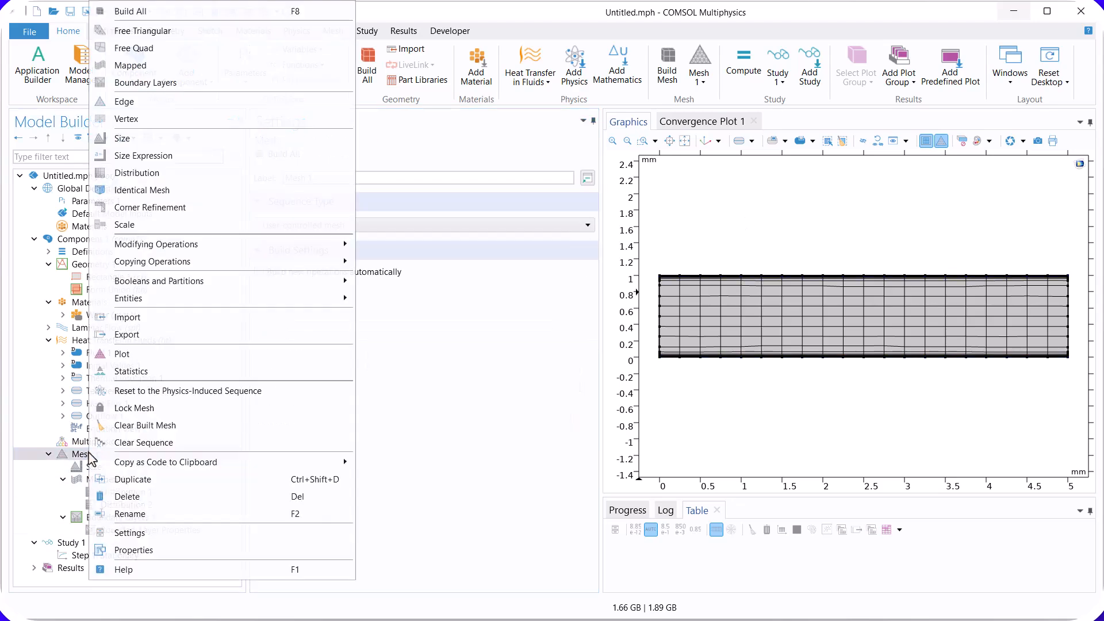
{"action": "left_click", "coordinate": [166, 374]}
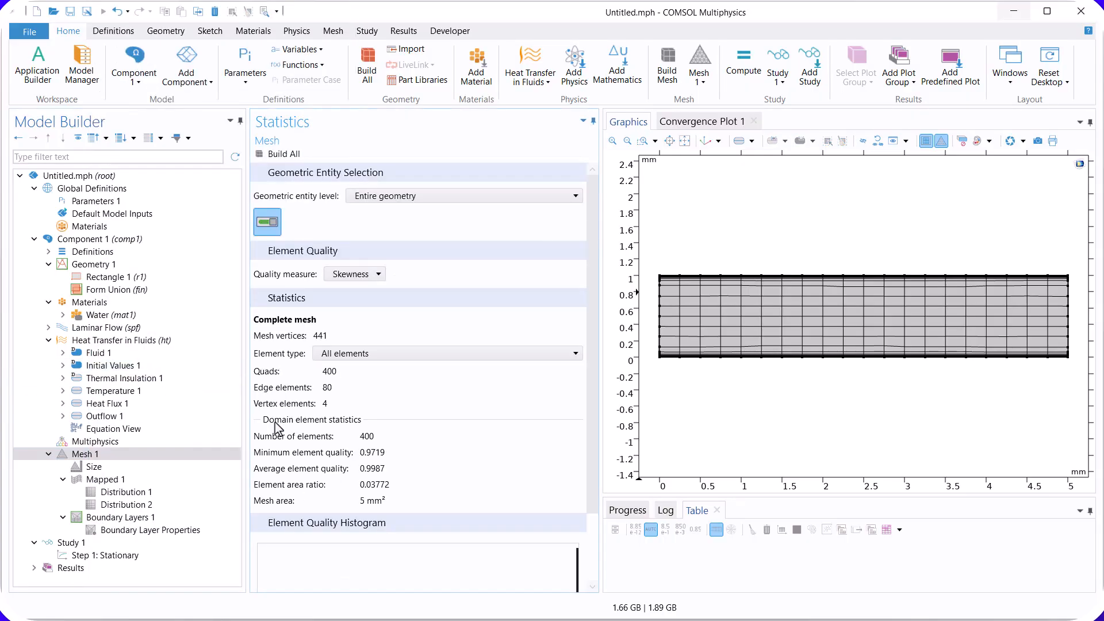
{"action": "scroll", "coordinate": [597, 439], "scroll_direction": "down", "scroll_amount": 3}
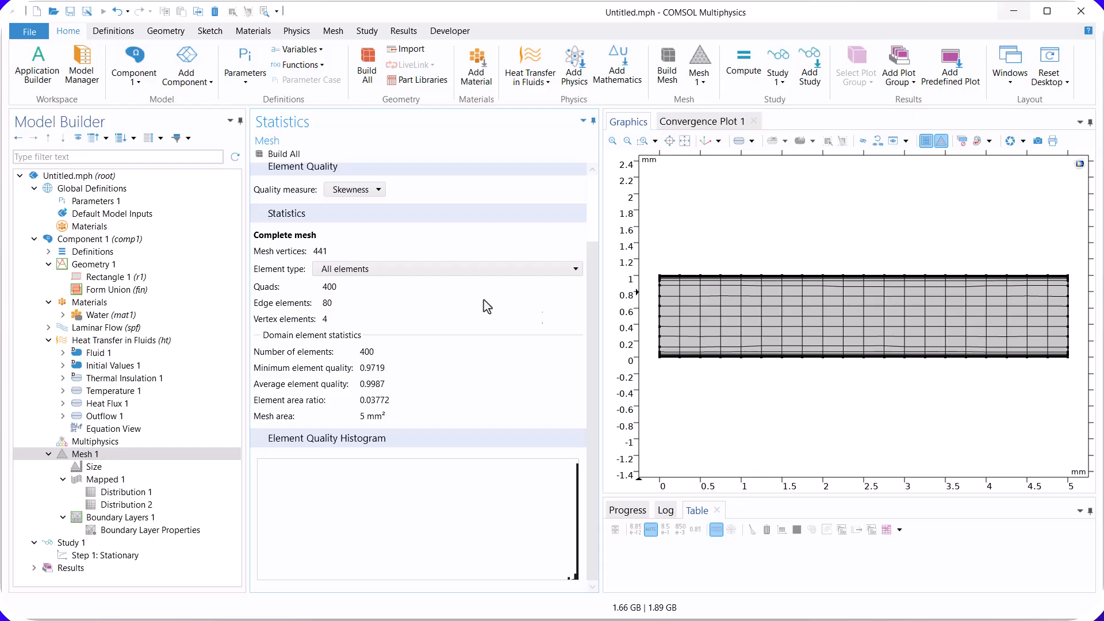
{"action": "left_click", "coordinate": [119, 555]}
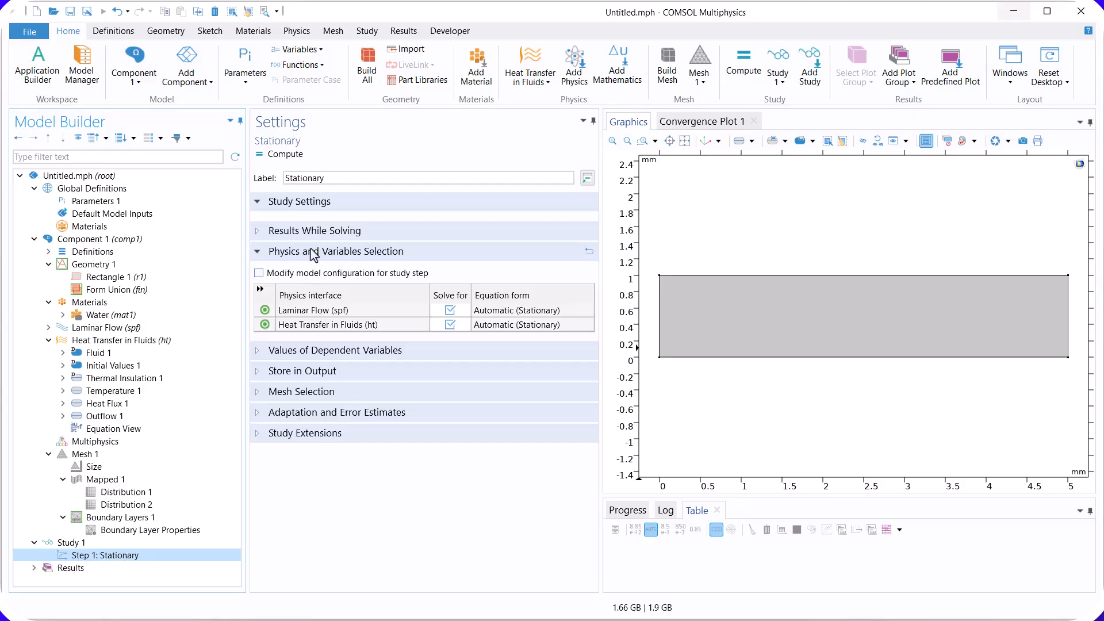
{"action": "left_click", "coordinate": [282, 158]}
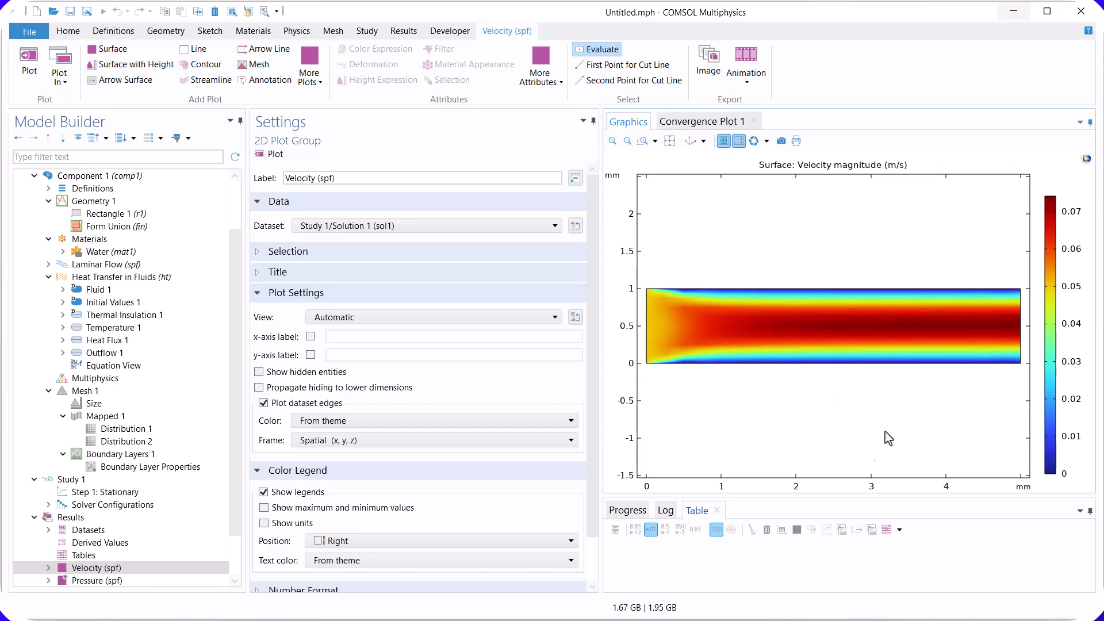
Step: View the pressure and temperature result plots of the solved channel
{"action": "scroll", "coordinate": [126, 460], "scroll_direction": "down", "scroll_amount": 2}
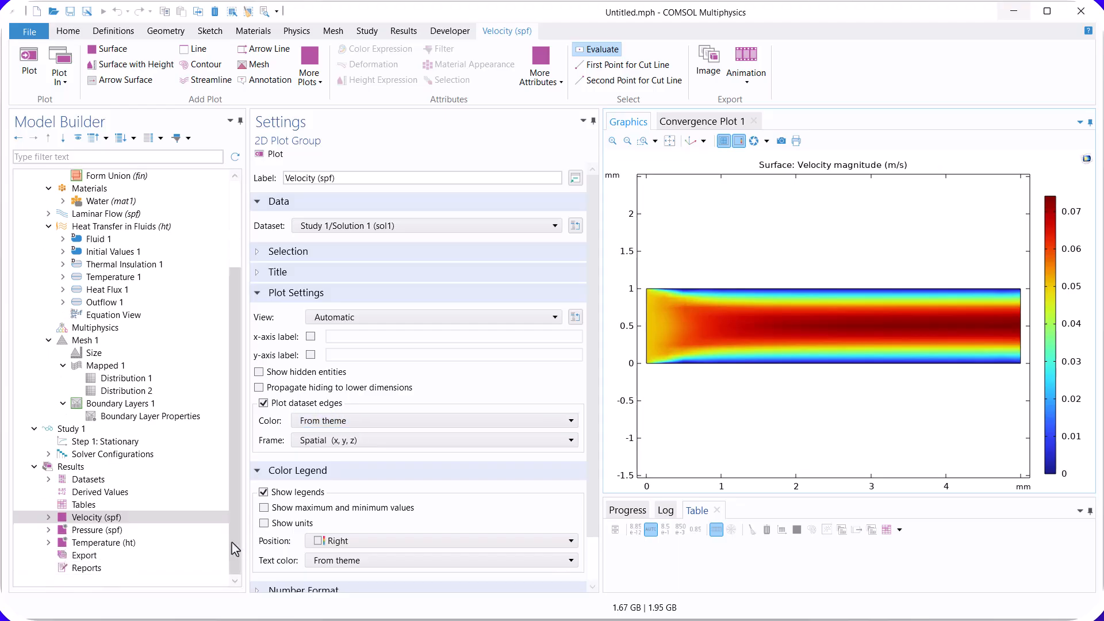
{"action": "left_click", "coordinate": [98, 529]}
{"action": "left_click", "coordinate": [98, 542]}
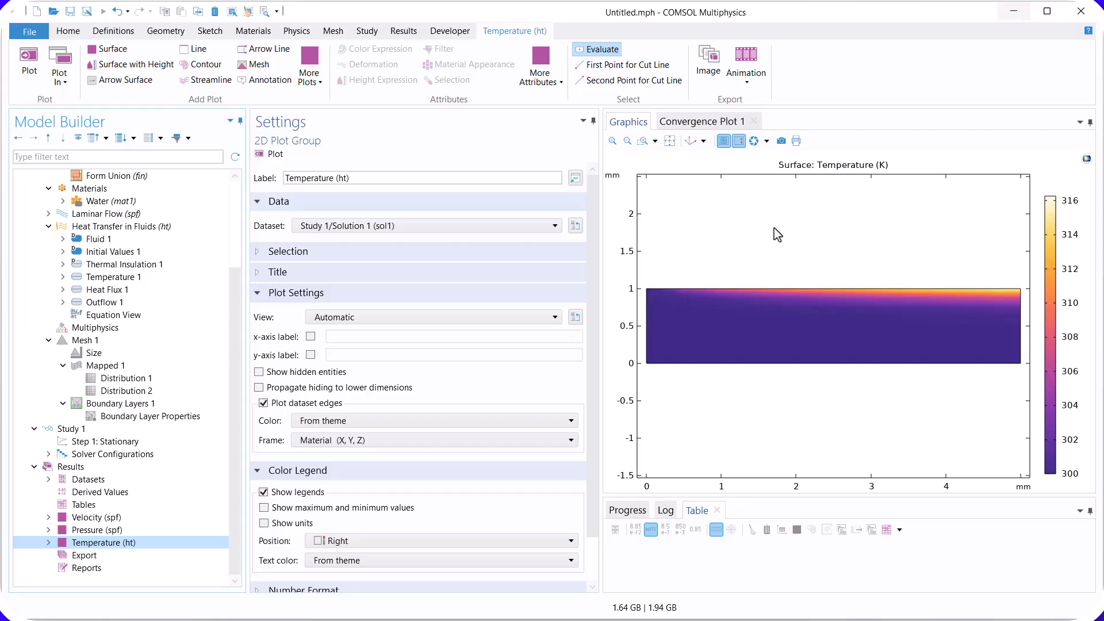
Step: Add a line average of the temperature T on the channel's right outlet edge and evaluate it
{"action": "left_click", "coordinate": [100, 493]}
{"action": "right_click", "coordinate": [99, 493]}
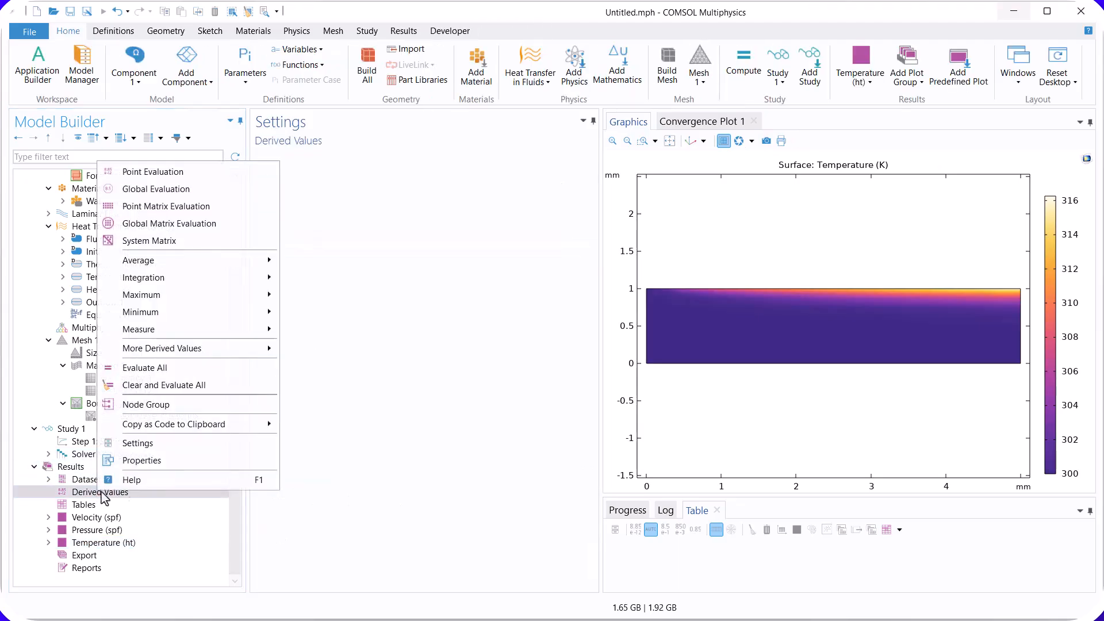
{"action": "mouse_move", "coordinate": [267, 262]}
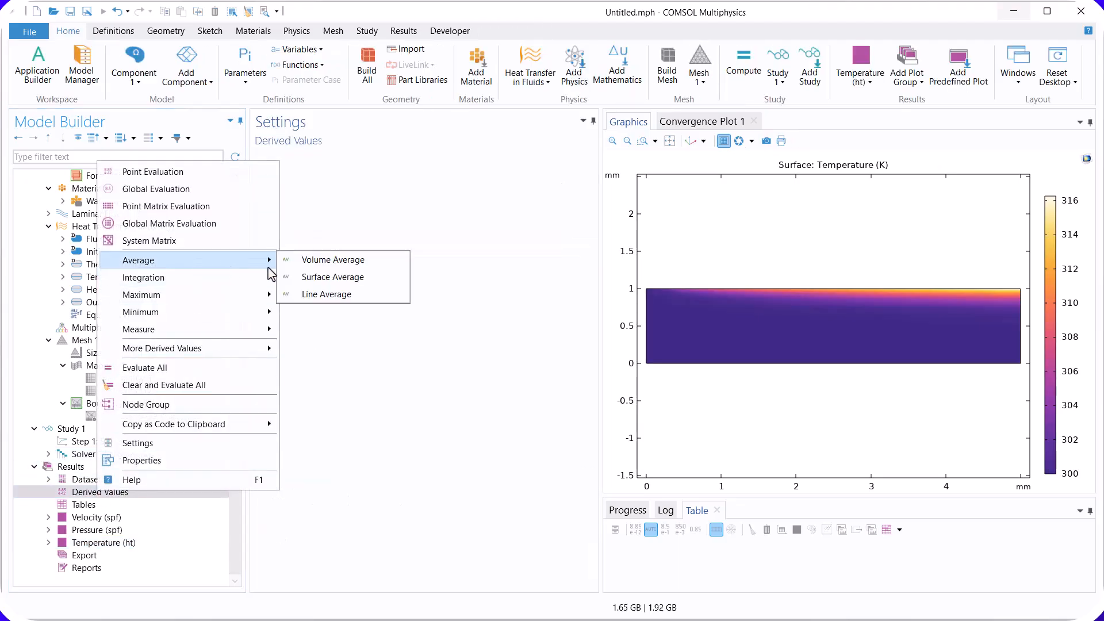
{"action": "left_click", "coordinate": [337, 299]}
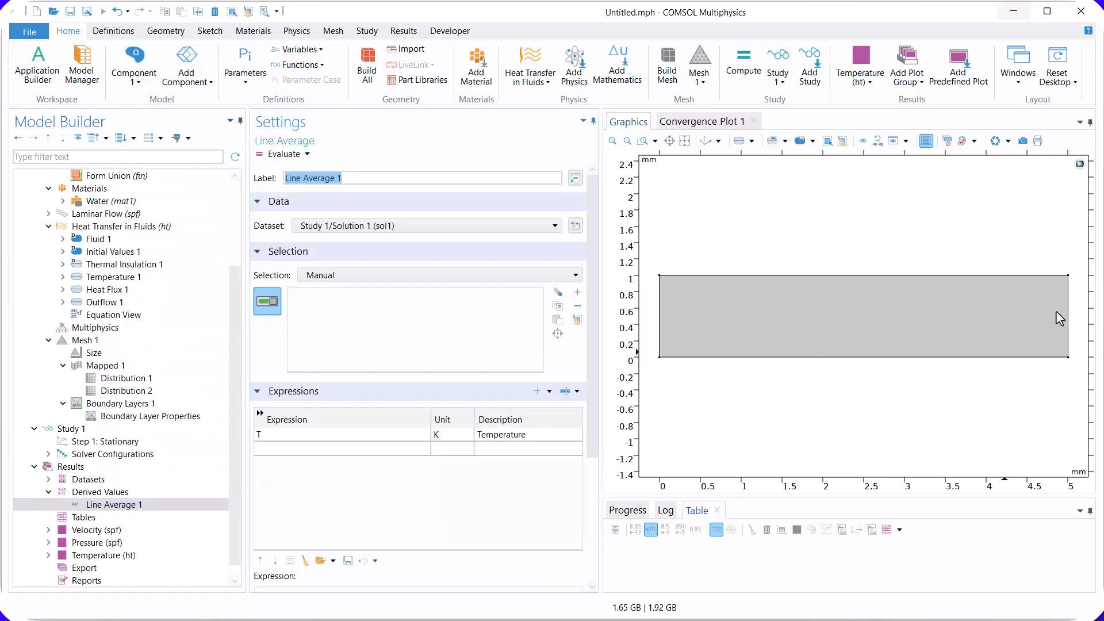
{"action": "left_click", "coordinate": [1068, 315]}
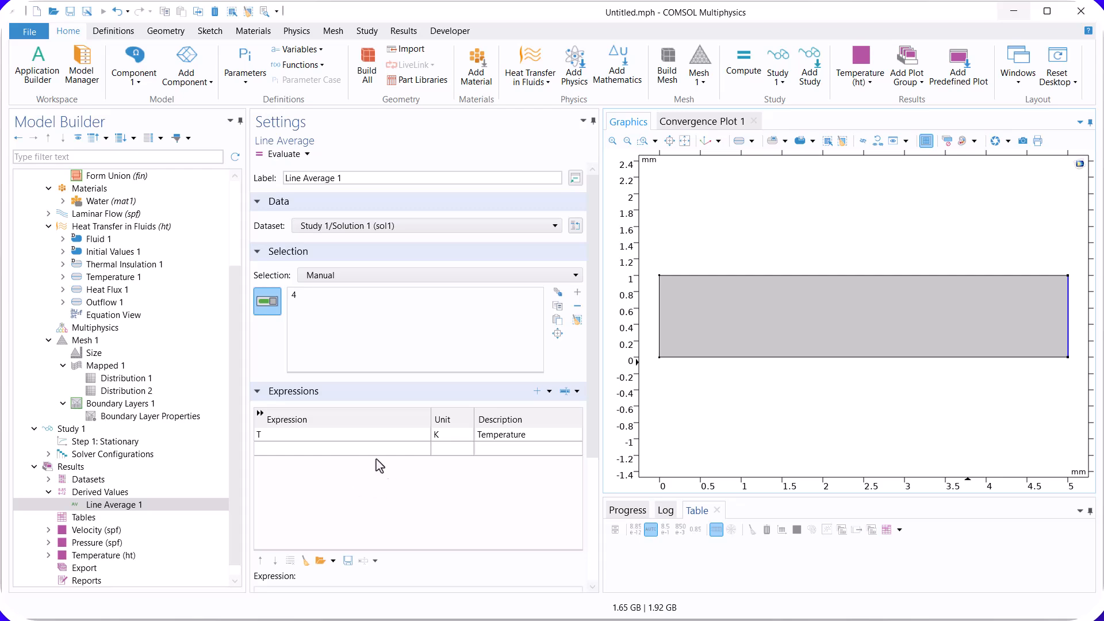
{"action": "left_click", "coordinate": [281, 155]}
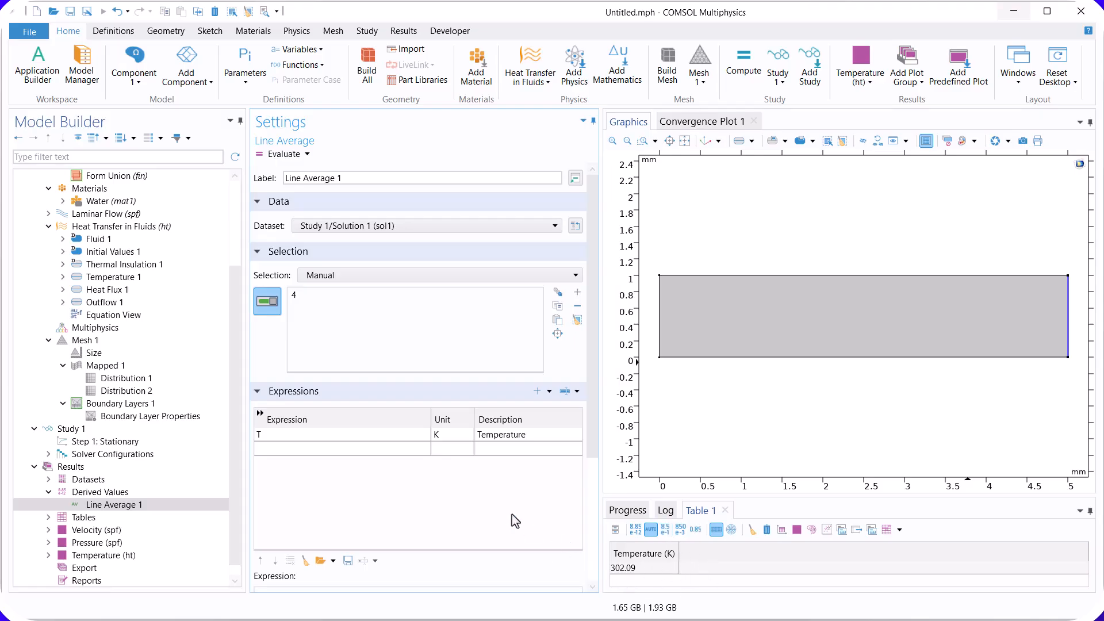
Step: Set the mesh distribution on the rectangle's left and right edges to 20 elements and rebuild the whole mesh
{"action": "left_click", "coordinate": [91, 343]}
{"action": "left_click", "coordinate": [108, 380]}
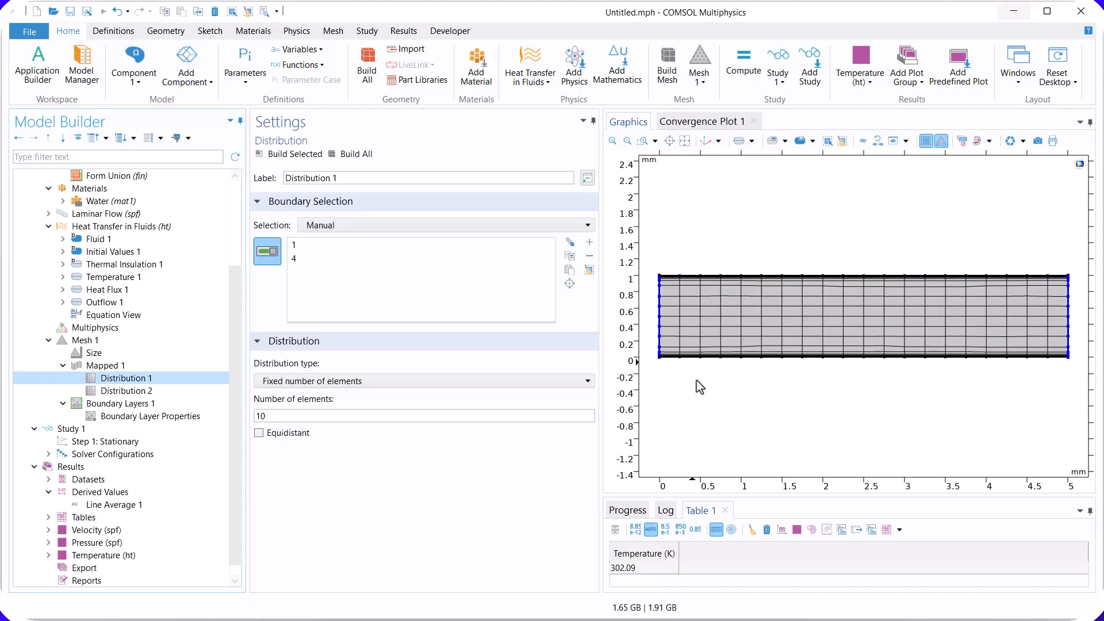
{"action": "double_click", "coordinate": [319, 419]}
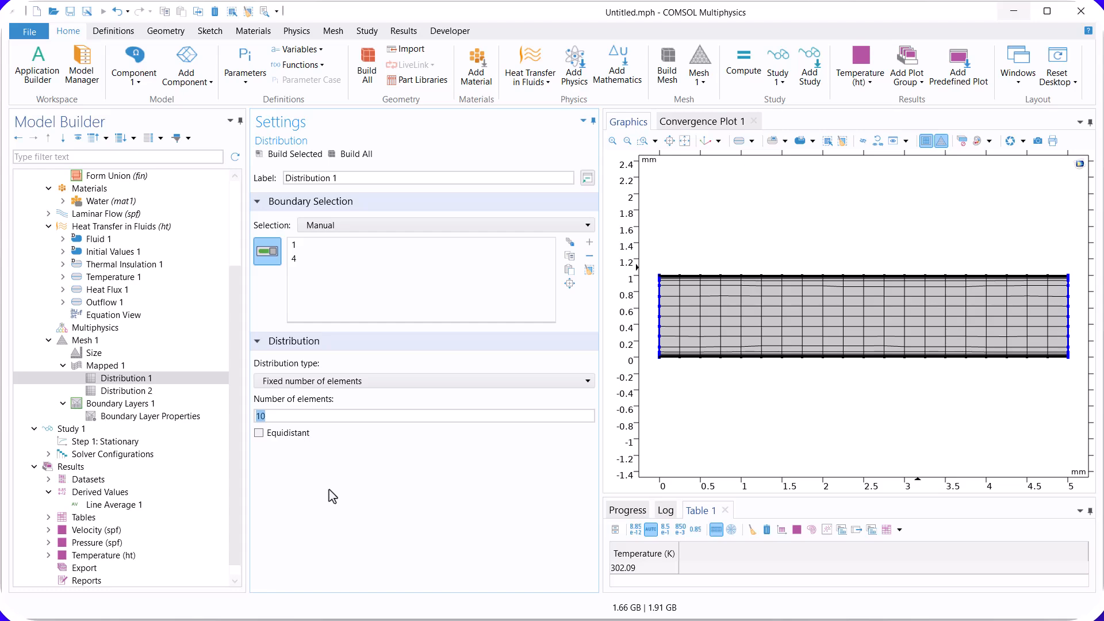
{"action": "type", "text": "2"}
{"action": "left_click", "coordinate": [357, 154]}
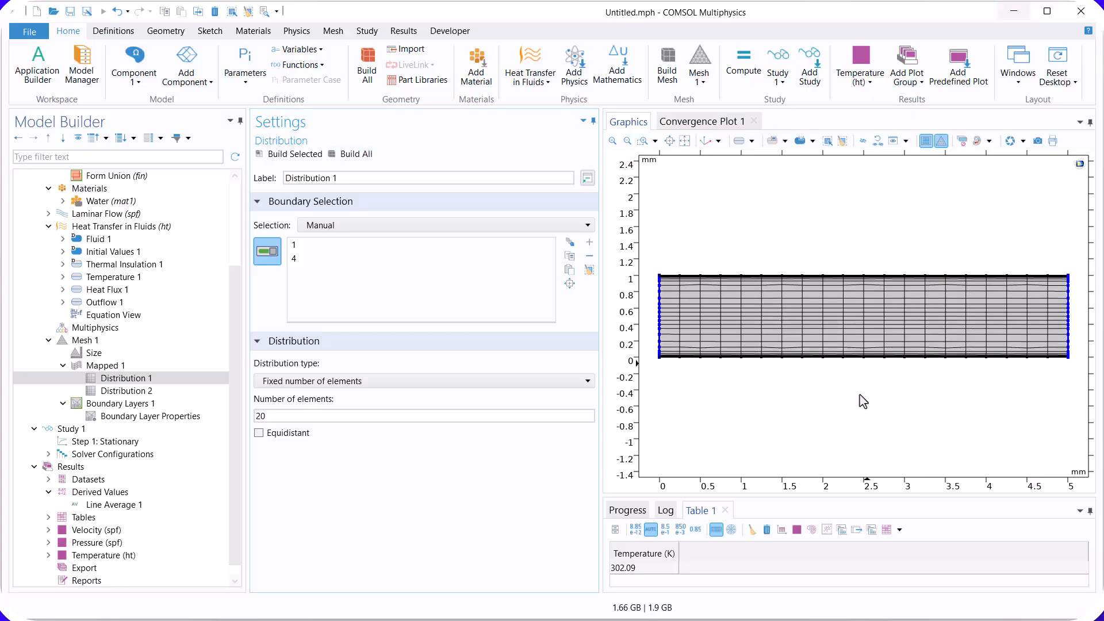
Step: Recompute the stationary study with the refined mesh and evaluate the outlet's line-average temperature again
{"action": "left_click", "coordinate": [129, 441]}
{"action": "left_click", "coordinate": [296, 154]}
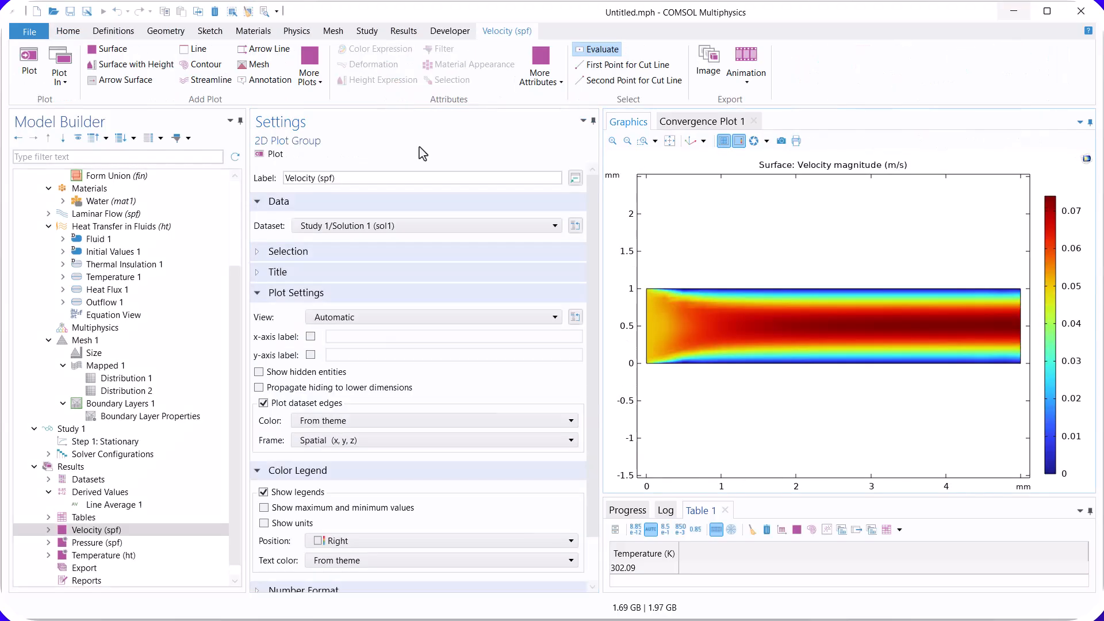
{"action": "left_click", "coordinate": [118, 505]}
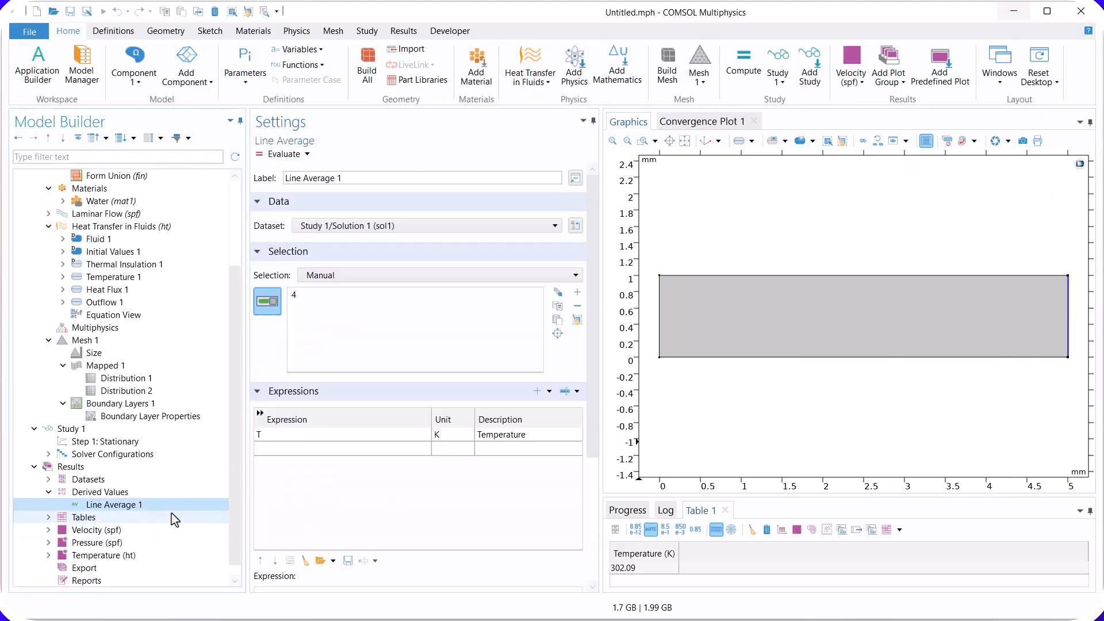
{"action": "left_click", "coordinate": [278, 155]}
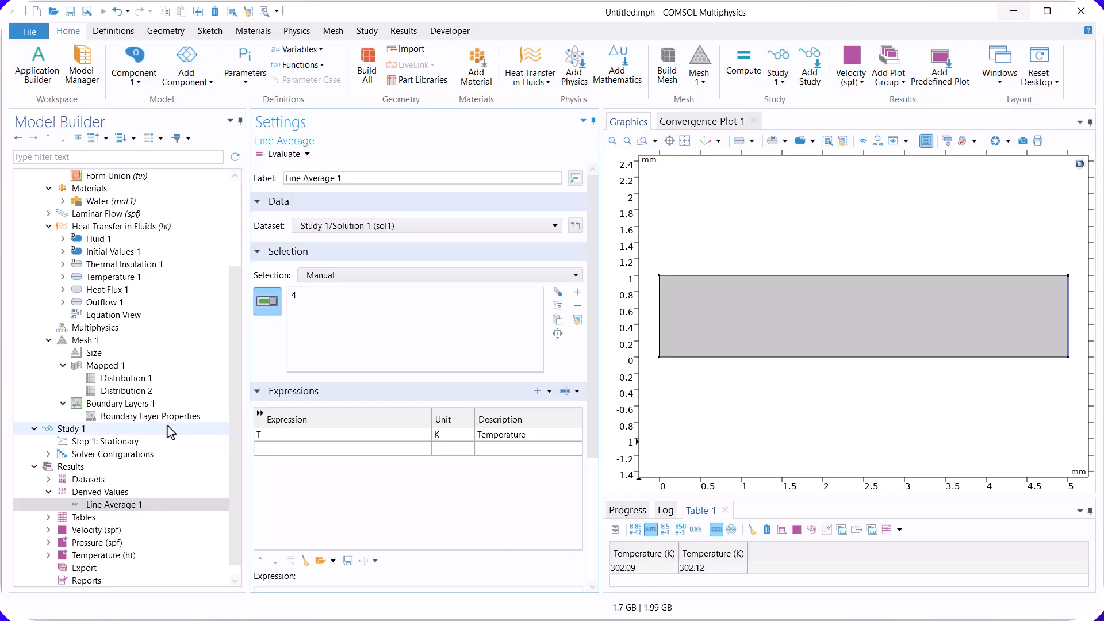
Step: Set the mesh distribution on the rectangle's left and right edges to 40 elements and rebuild the whole mesh
{"action": "left_click", "coordinate": [144, 394]}
{"action": "left_click", "coordinate": [138, 378]}
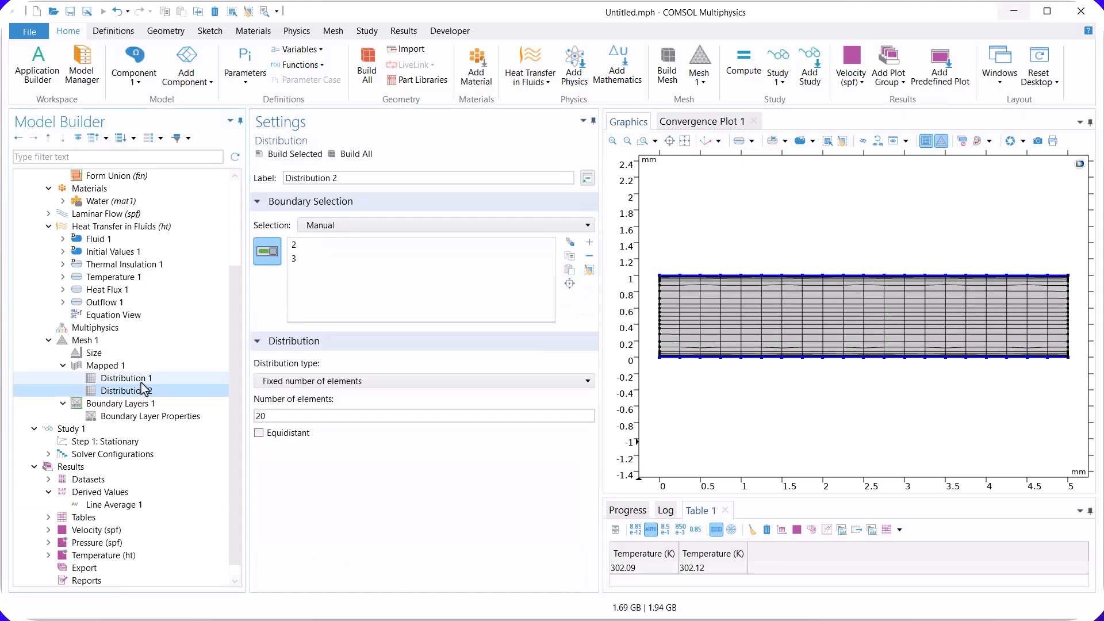
{"action": "double_click", "coordinate": [273, 414]}
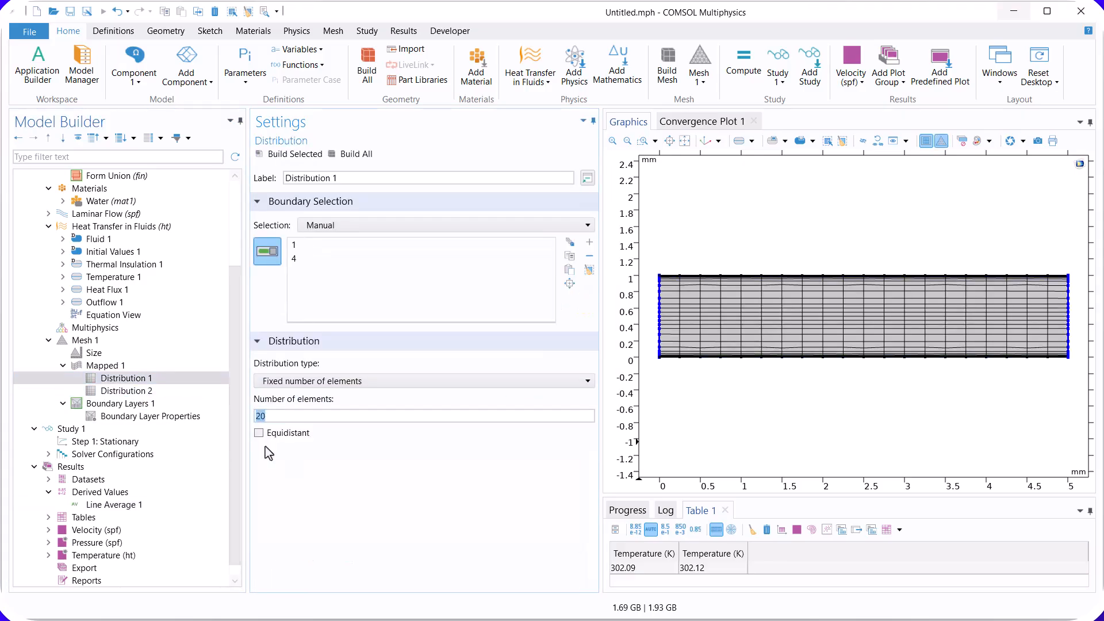
{"action": "type", "text": "40"}
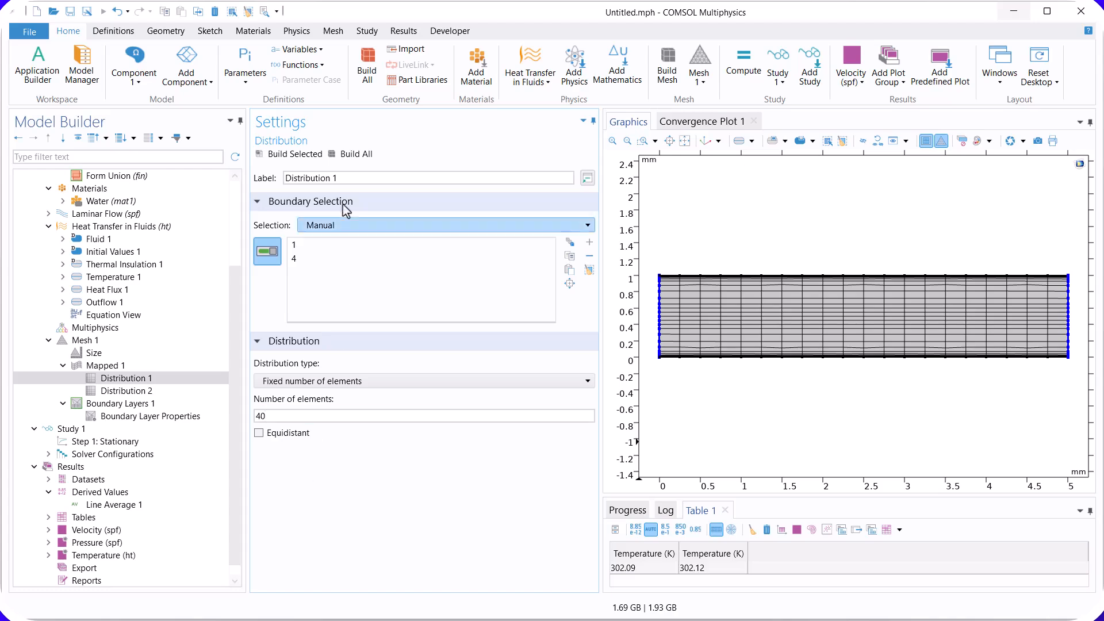
{"action": "left_click", "coordinate": [303, 157]}
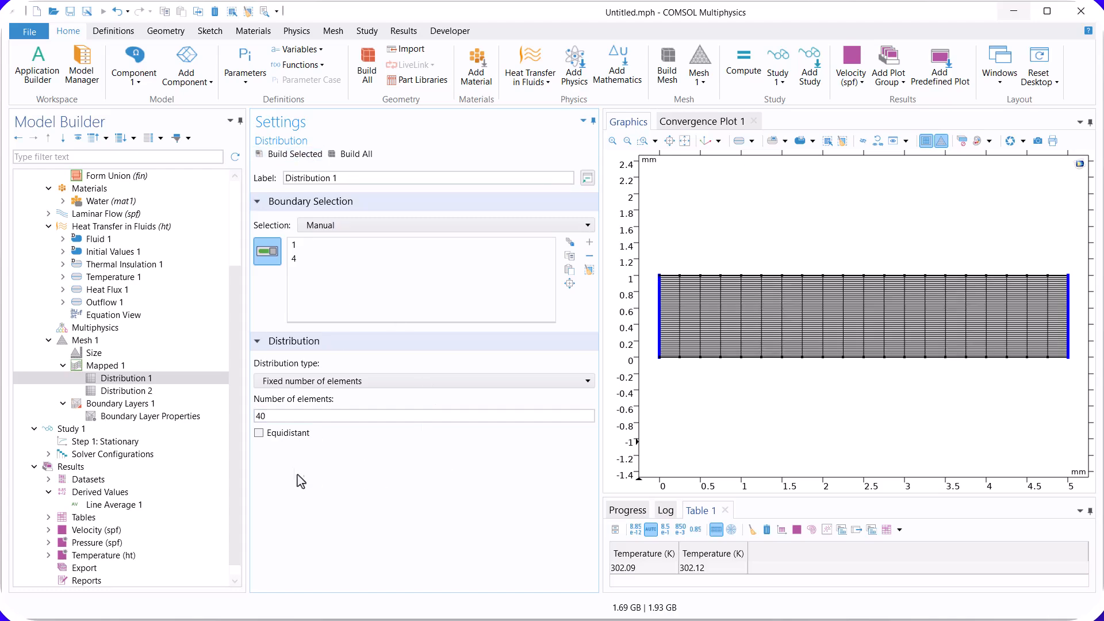
{"action": "left_click", "coordinate": [368, 153]}
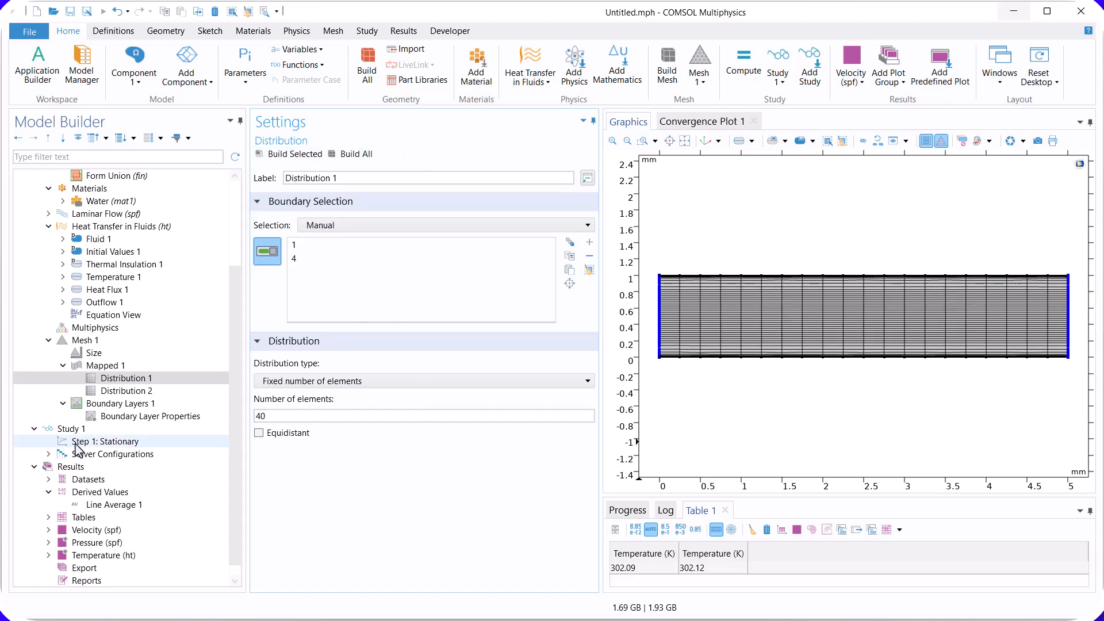
Step: Recompute the stationary study for the 40-element left and right edges and evaluate the outlet's line-average temperature
{"action": "left_click", "coordinate": [110, 441]}
{"action": "left_click", "coordinate": [281, 154]}
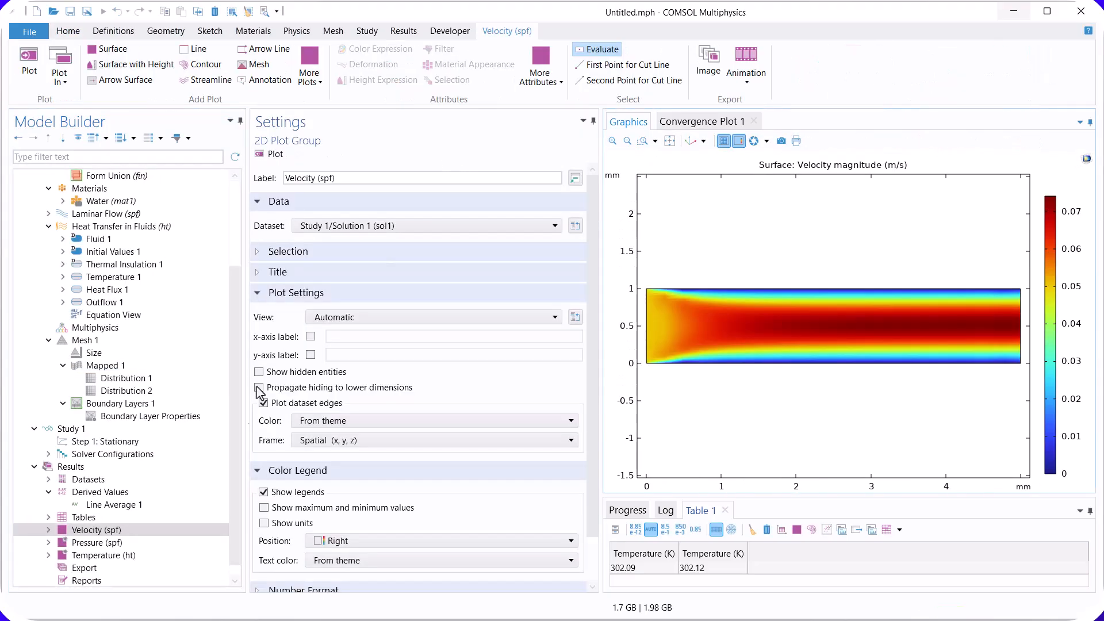
{"action": "left_click", "coordinate": [160, 504]}
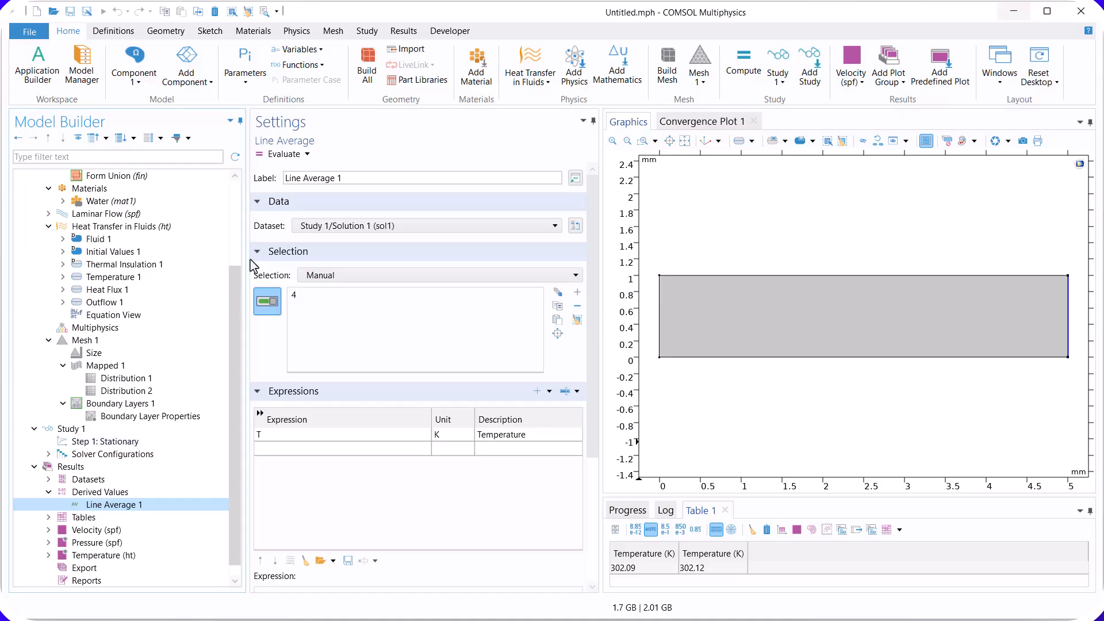
{"action": "left_click", "coordinate": [281, 154]}
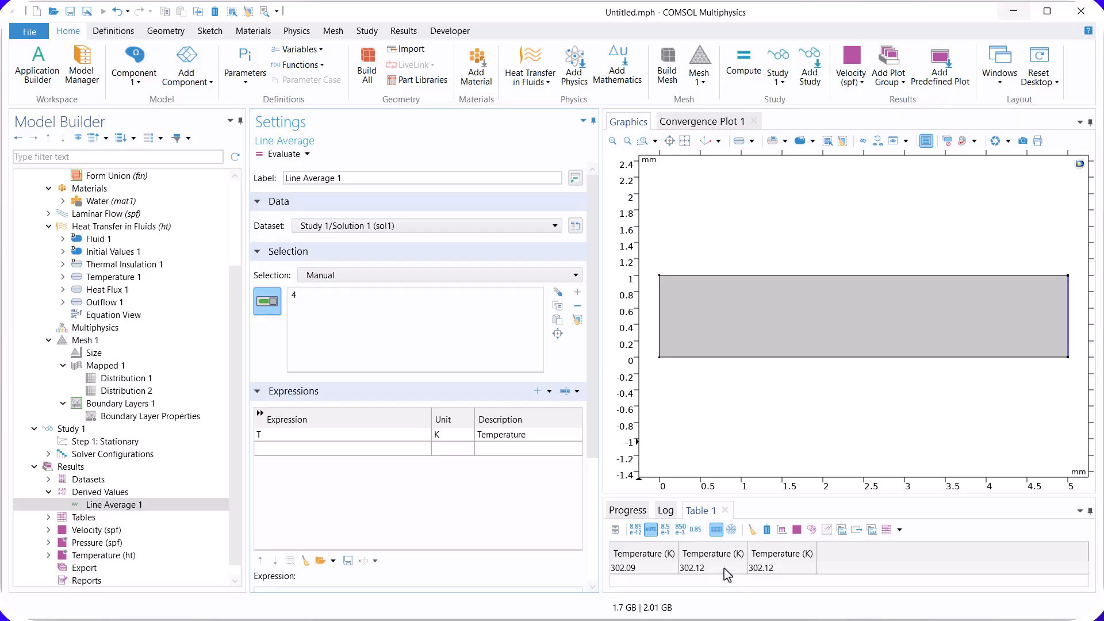
Step: Set the mesh distribution on the rectangle's left and right edges back to 20 elements and compare both distributions' settings
{"action": "left_click", "coordinate": [115, 381]}
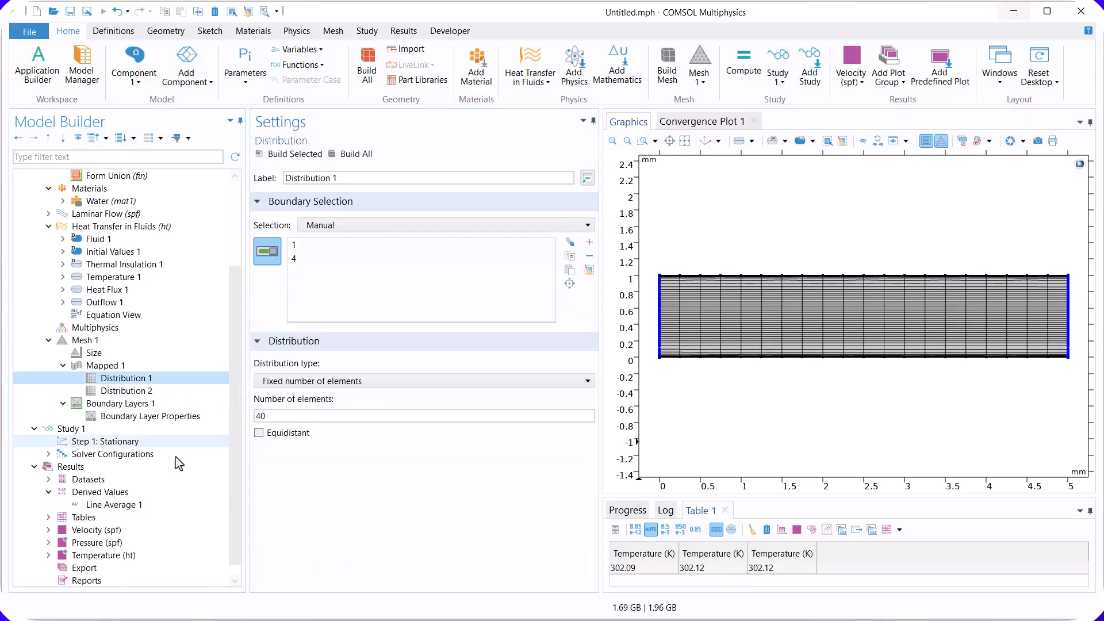
{"action": "double_click", "coordinate": [261, 416]}
{"action": "type", "text": "2"}
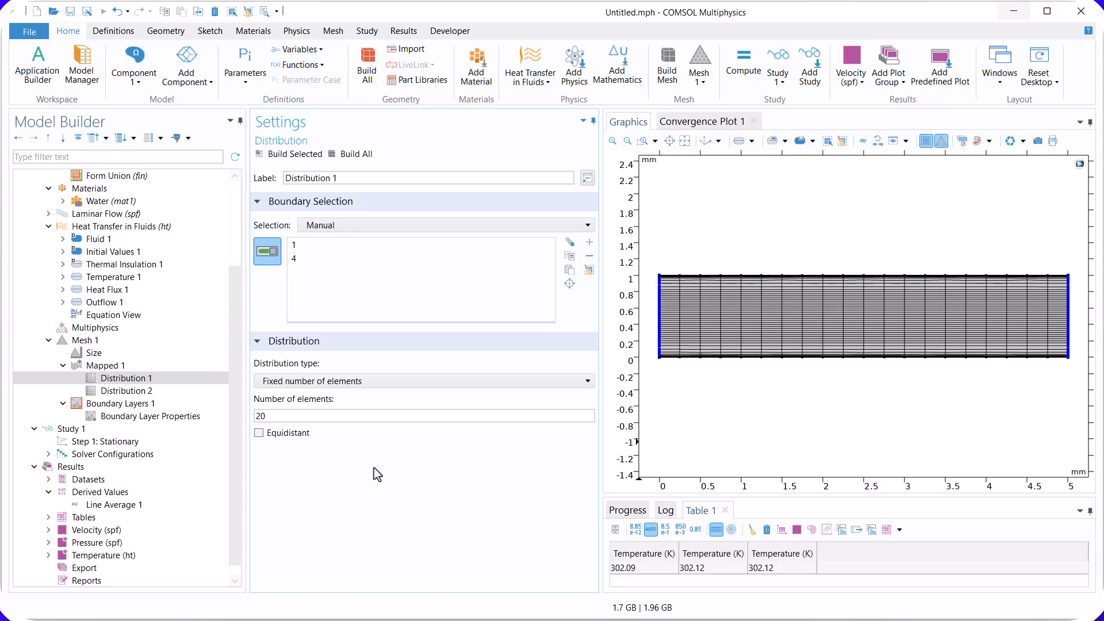
{"action": "double_click", "coordinate": [265, 416]}
{"action": "left_click", "coordinate": [150, 391]}
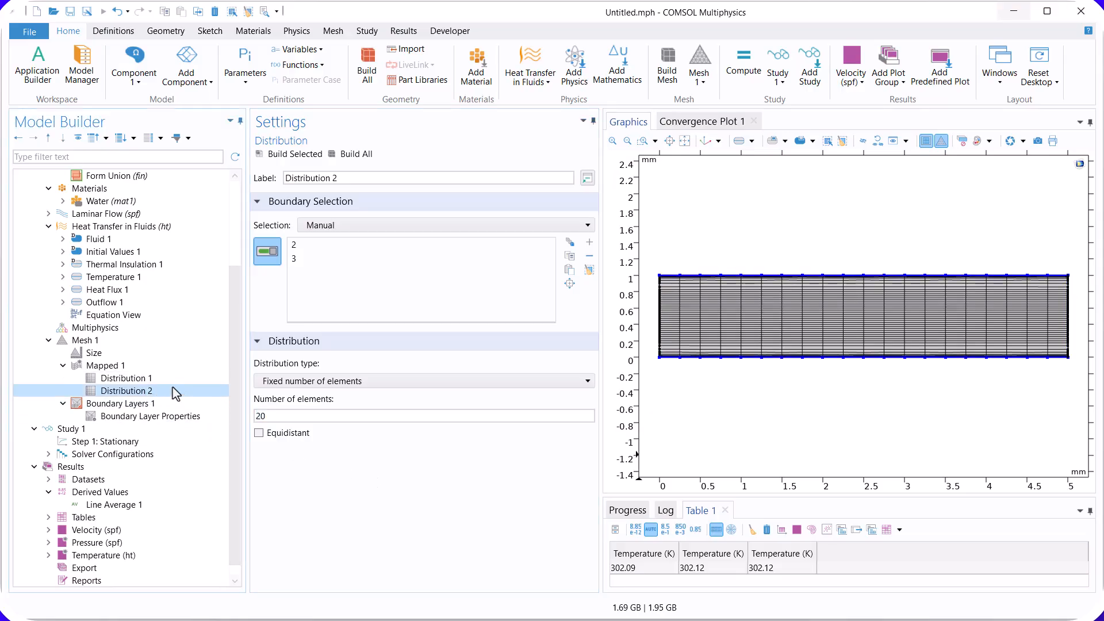
{"action": "left_click", "coordinate": [144, 378]}
{"action": "left_click", "coordinate": [144, 391]}
{"action": "left_click", "coordinate": [160, 383]}
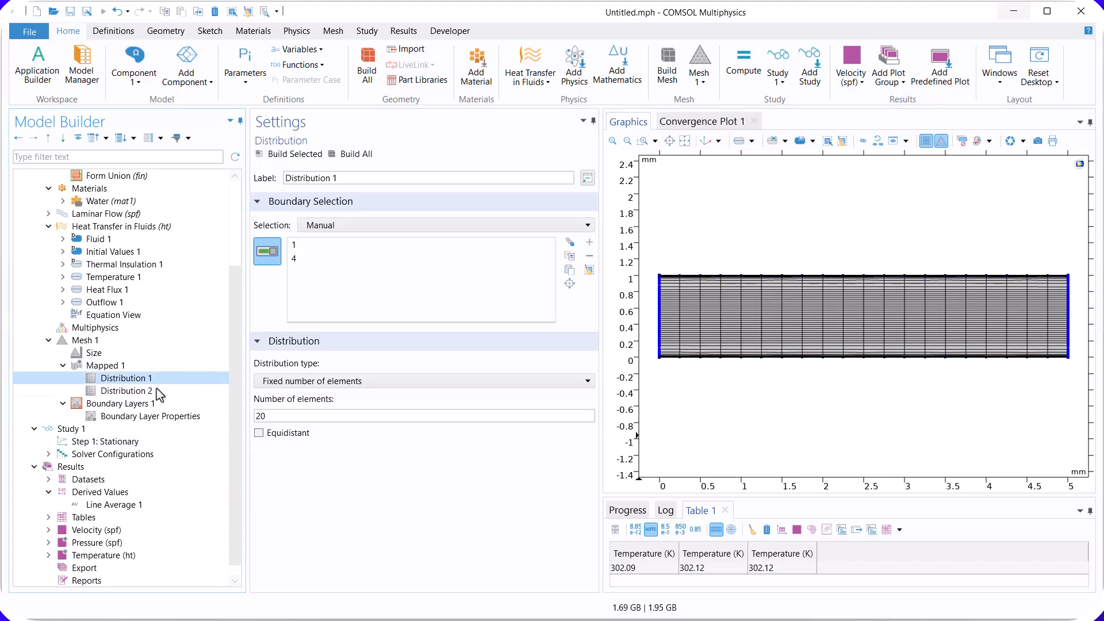
Step: Set the mesh distribution on the rectangle's upper and lower edges to 40 elements and build the whole mesh
{"action": "left_click", "coordinate": [143, 391]}
{"action": "left_click", "coordinate": [286, 416]}
{"action": "double_click", "coordinate": [286, 415]}
{"action": "type", "text": "40"}
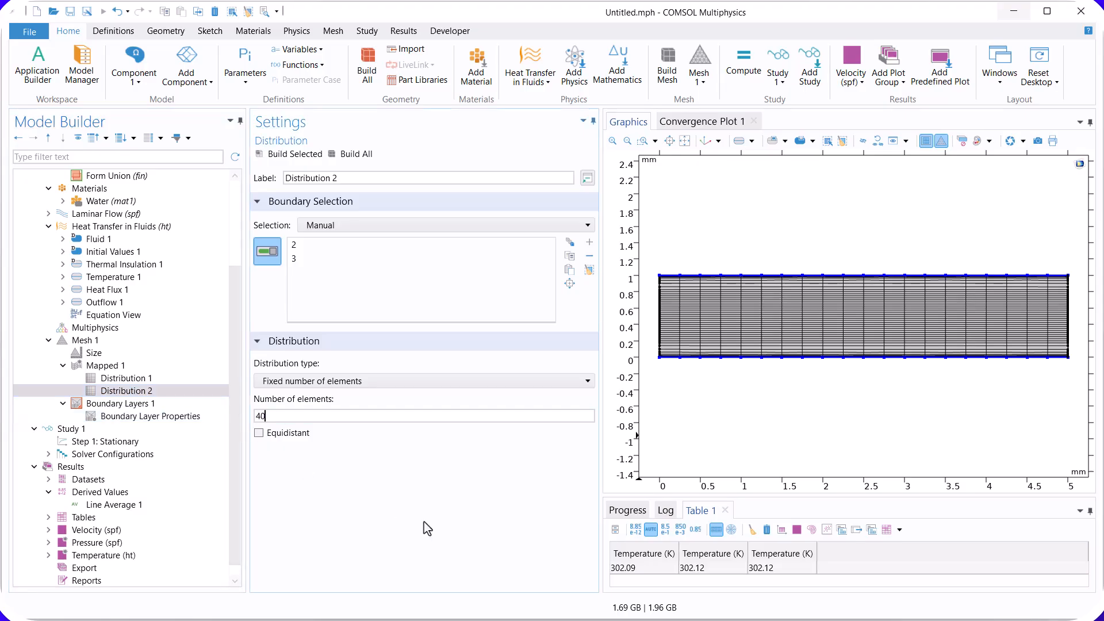
{"action": "left_click", "coordinate": [295, 154]}
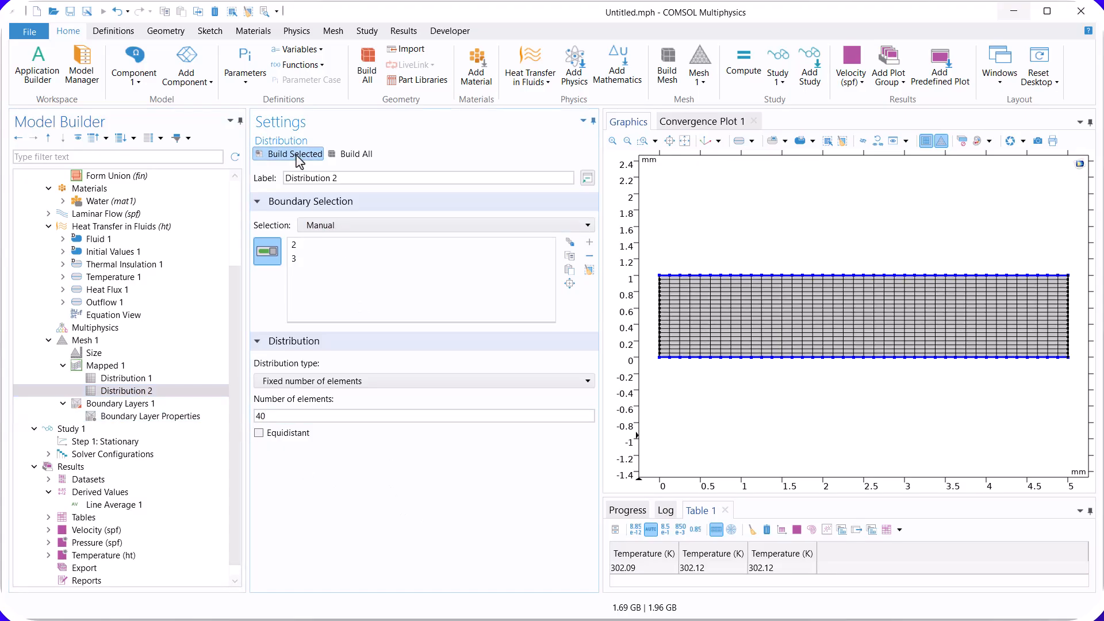
{"action": "left_click", "coordinate": [357, 156]}
Step: Recompute the stationary study for the 40-element upper and lower edges and evaluate the outlet's line-average temperature
{"action": "left_click", "coordinate": [122, 431]}
{"action": "left_click", "coordinate": [122, 441]}
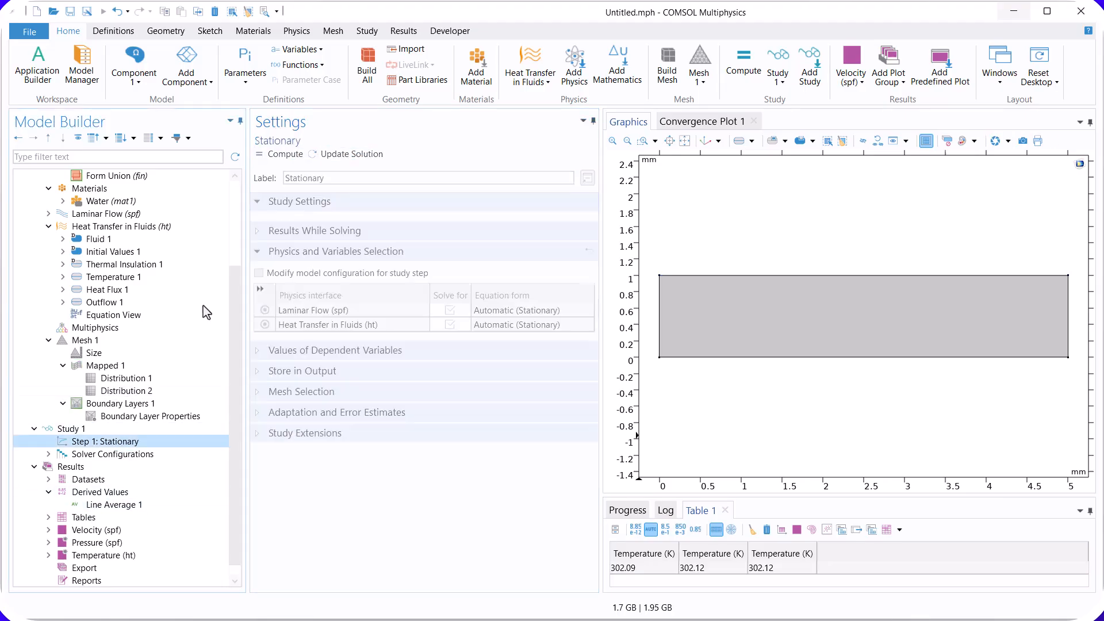
{"action": "left_click", "coordinate": [285, 154]}
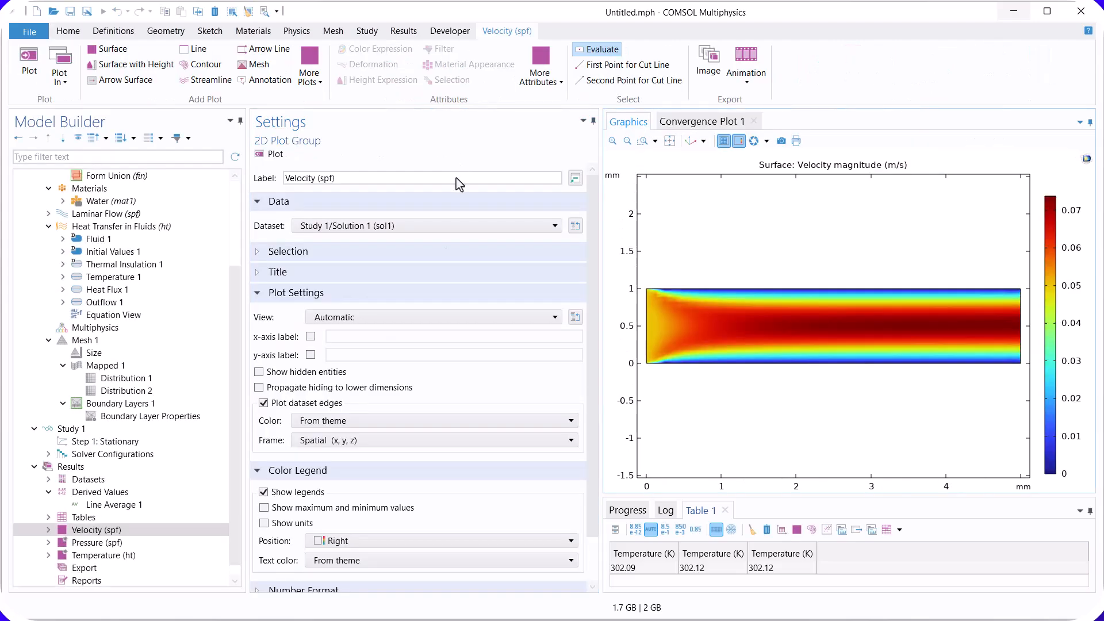
{"action": "left_click", "coordinate": [112, 504]}
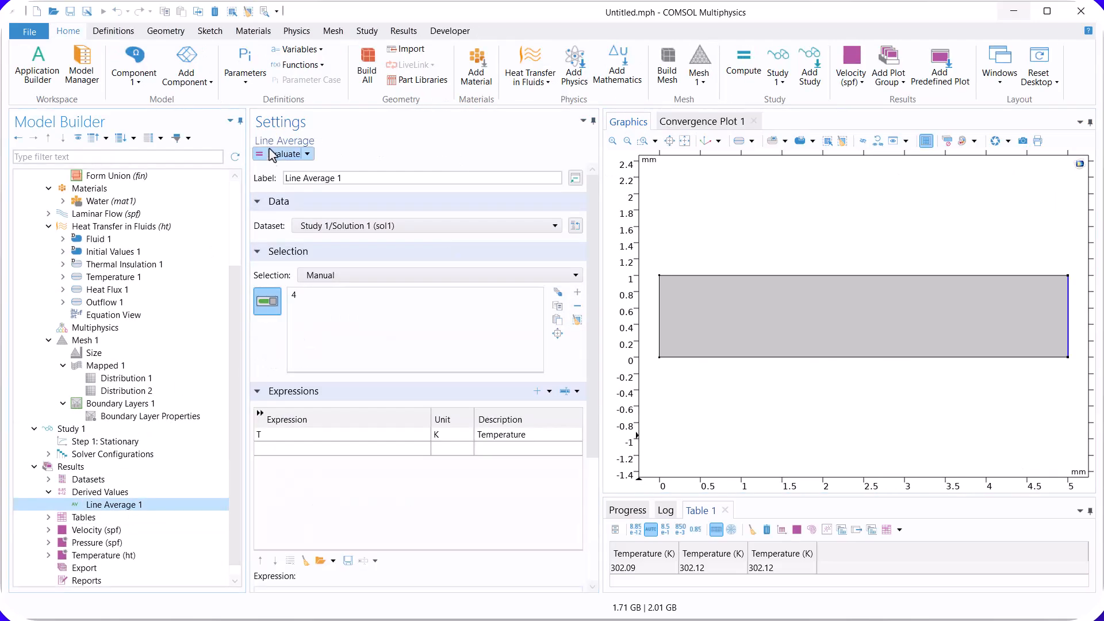
{"action": "left_click", "coordinate": [271, 153]}
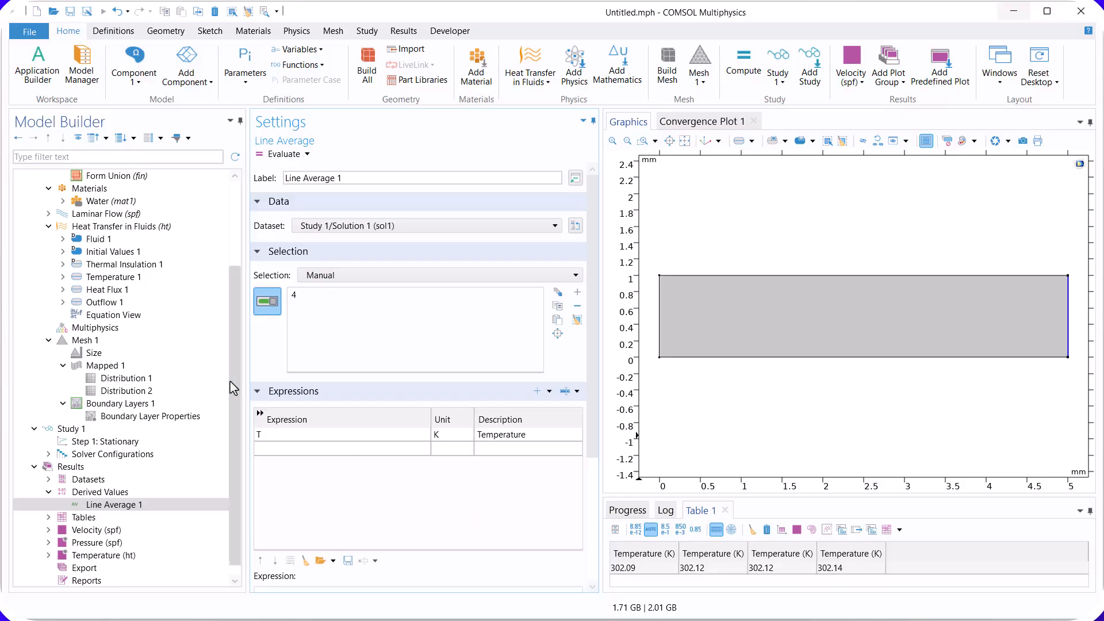
Step: Set the mesh distribution on the rectangle's upper and lower edges to 80 elements and rebuild the whole mesh
{"action": "left_click", "coordinate": [147, 391]}
{"action": "left_click_drag", "start_coordinate": [271, 416], "coordinate": [247, 418]}
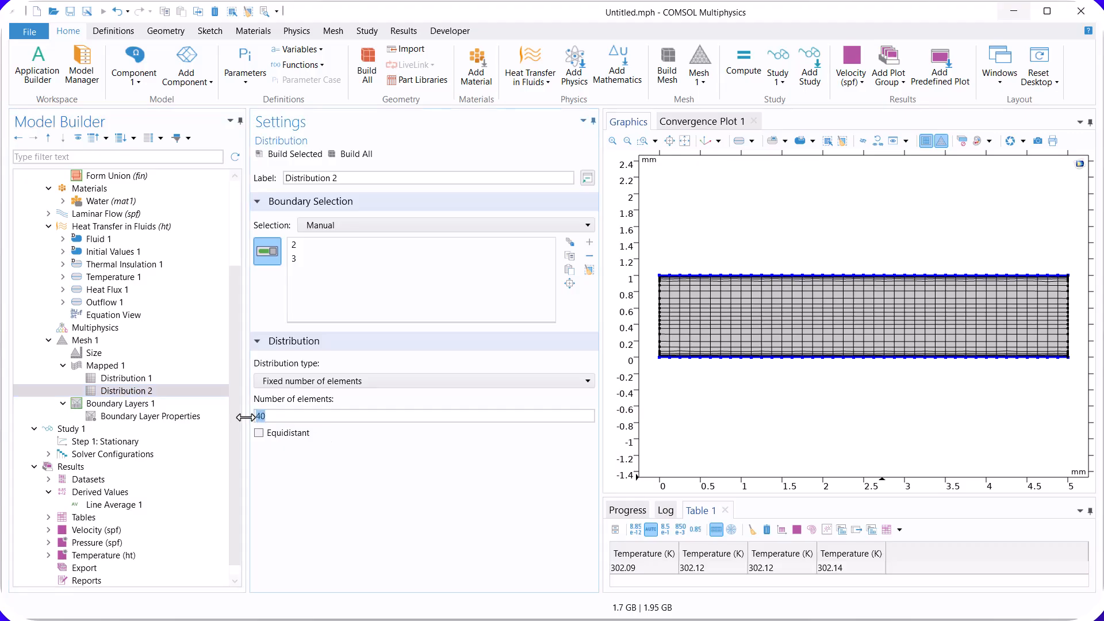
{"action": "type", "text": "80"}
{"action": "left_click", "coordinate": [355, 154]}
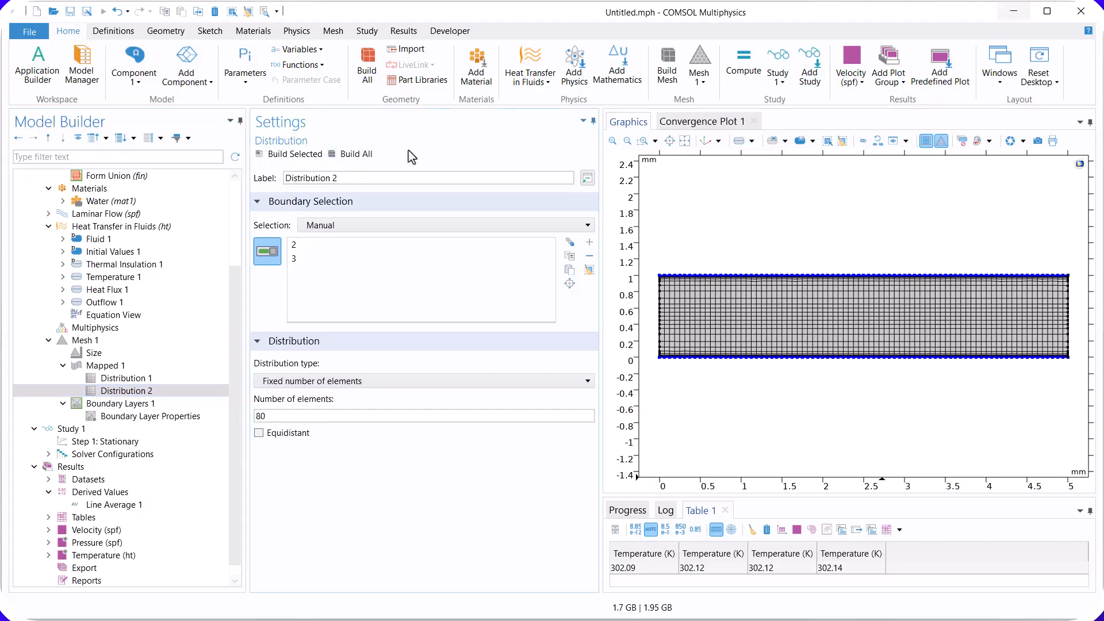
Step: Recompute the stationary study for the 80-element upper and lower edges and evaluate the outlet's line-average temperature
{"action": "left_click", "coordinate": [118, 442]}
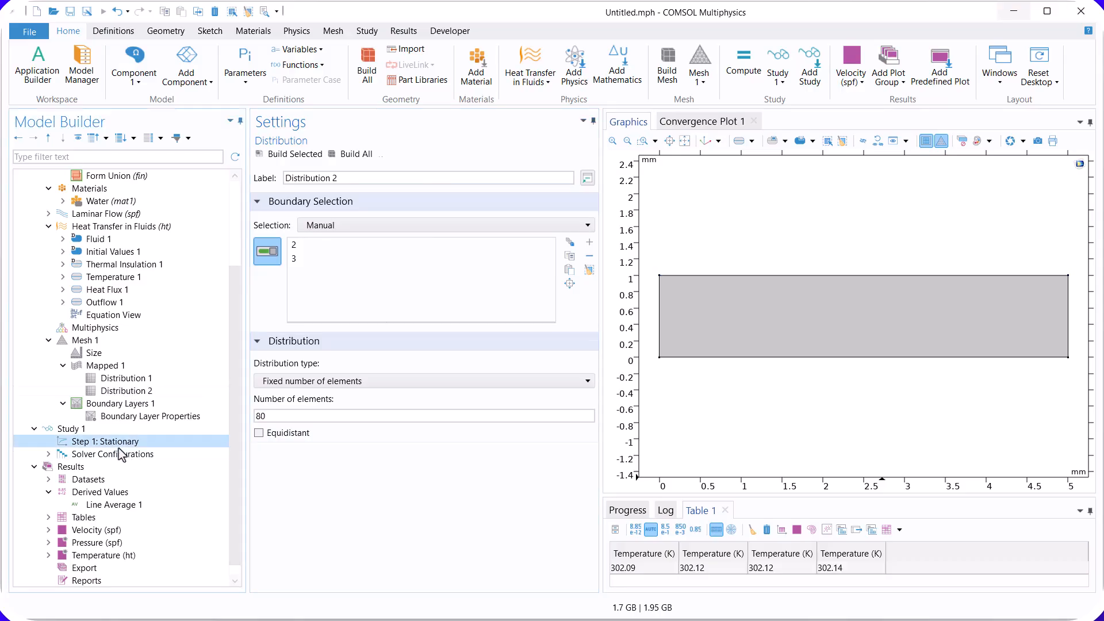
{"action": "left_click", "coordinate": [279, 154]}
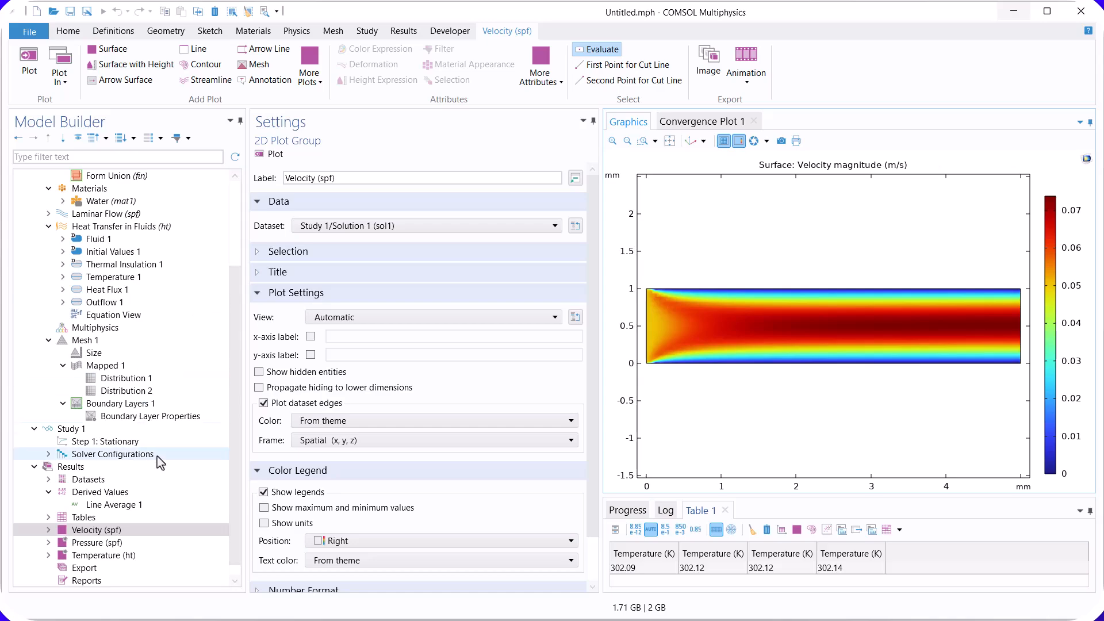
{"action": "left_click", "coordinate": [113, 505]}
{"action": "left_click", "coordinate": [283, 154]}
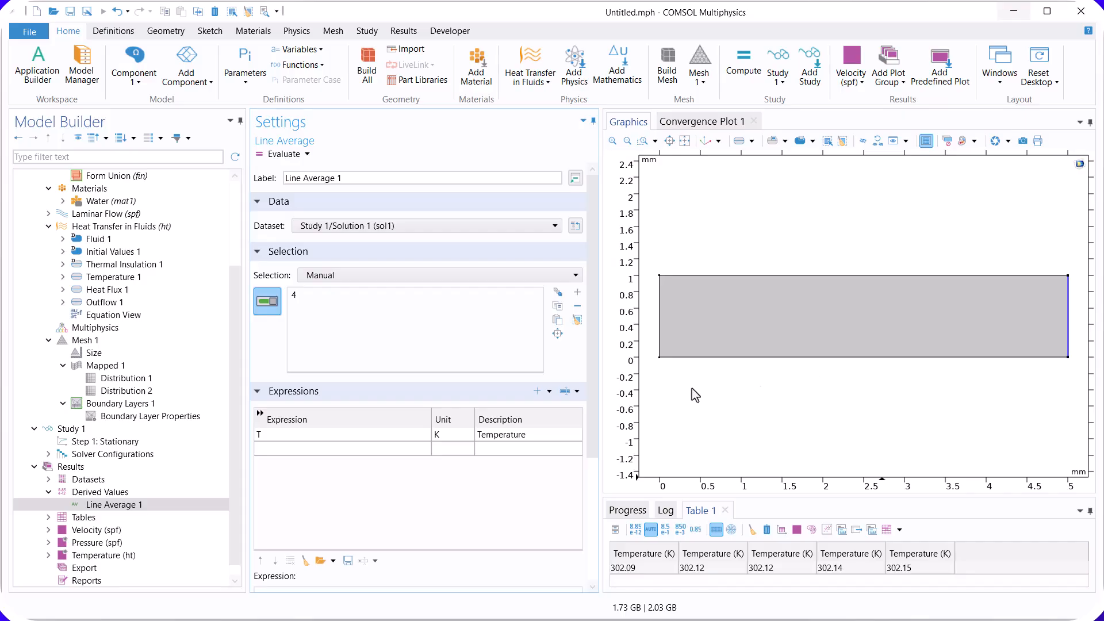
Step: Set the mesh distribution on the rectangle's upper and lower edges to 160 elements and rebuild the whole mesh
{"action": "left_click", "coordinate": [153, 393]}
{"action": "left_click_drag", "start_coordinate": [295, 414], "coordinate": [223, 419]}
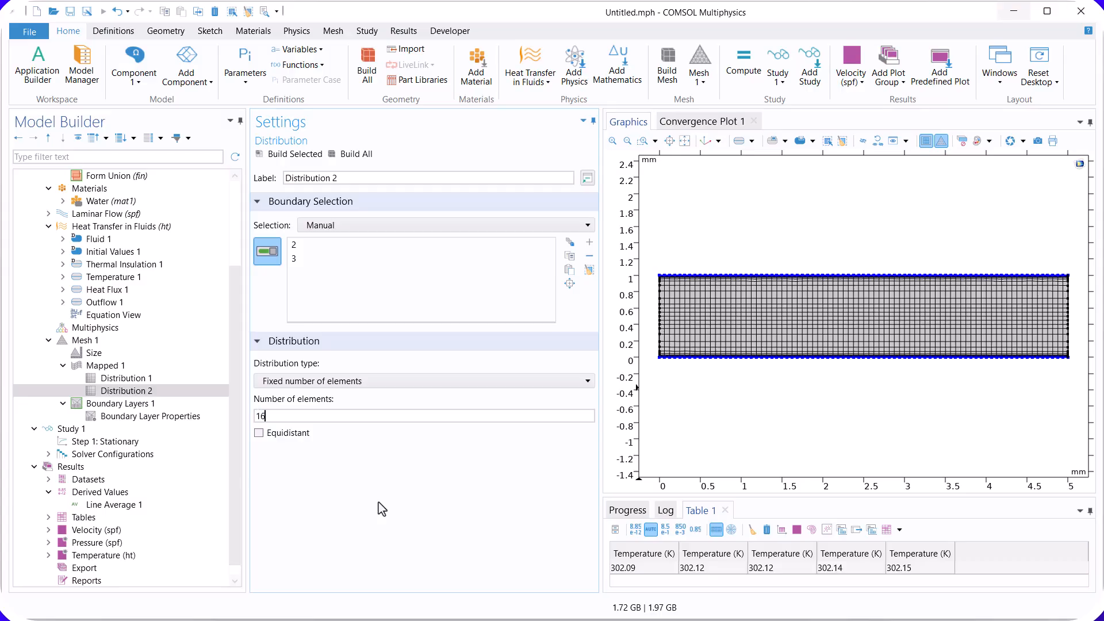
{"action": "left_click", "coordinate": [291, 154]}
{"action": "left_click", "coordinate": [354, 154]}
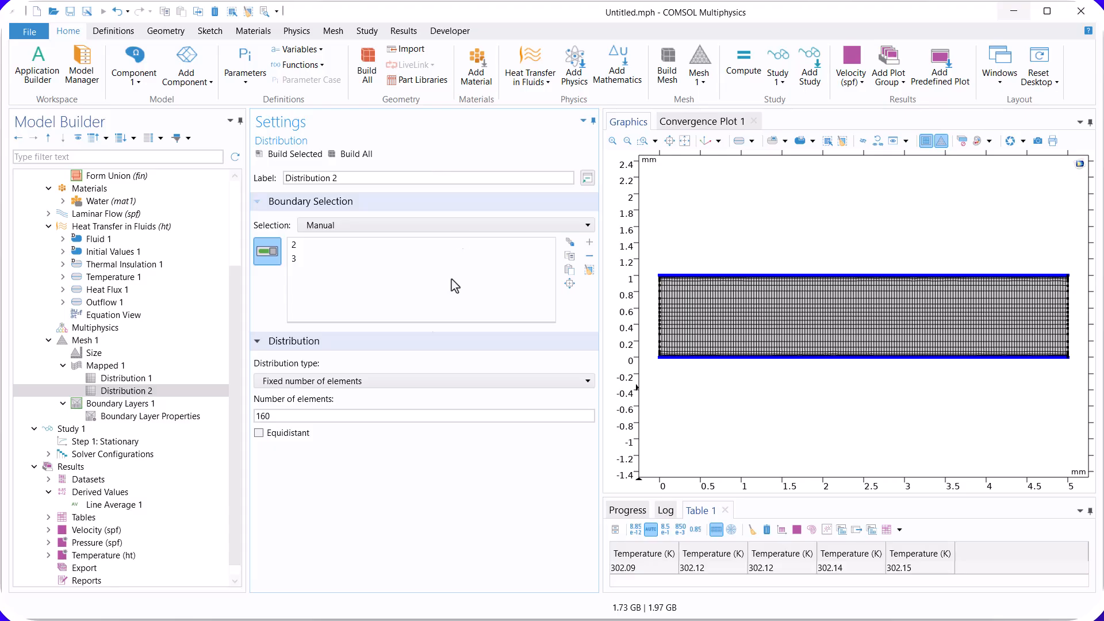
Step: Recompute the stationary study for the 160-element upper and lower edges and evaluate the outlet's line-average temperature
{"action": "left_click", "coordinate": [138, 442]}
{"action": "left_click", "coordinate": [282, 154]}
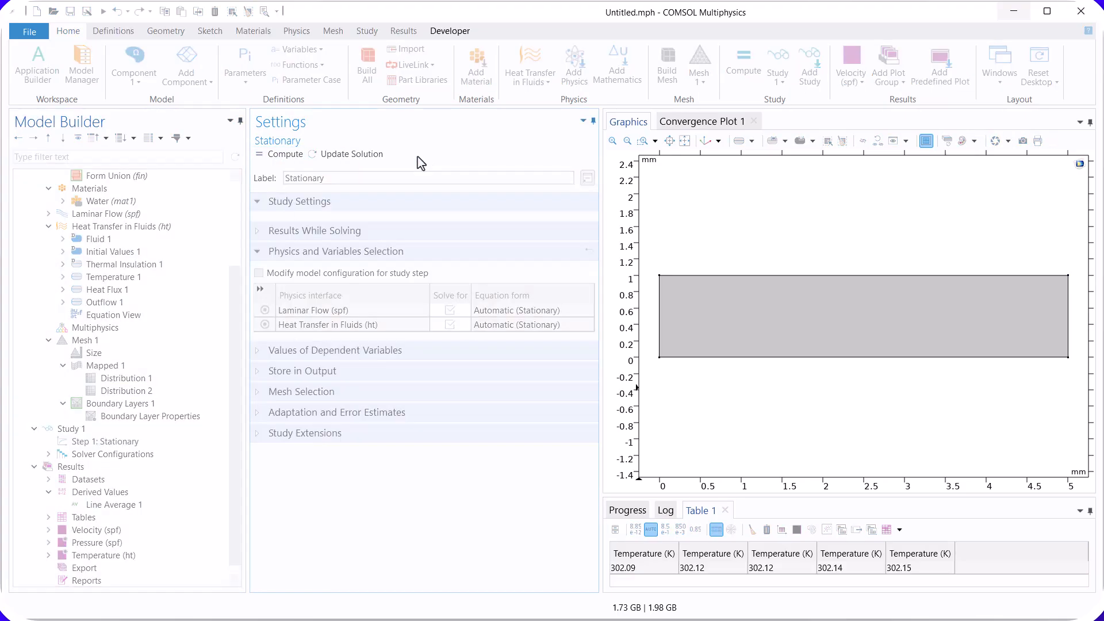
{"action": "left_click", "coordinate": [140, 504]}
{"action": "left_click", "coordinate": [282, 154]}
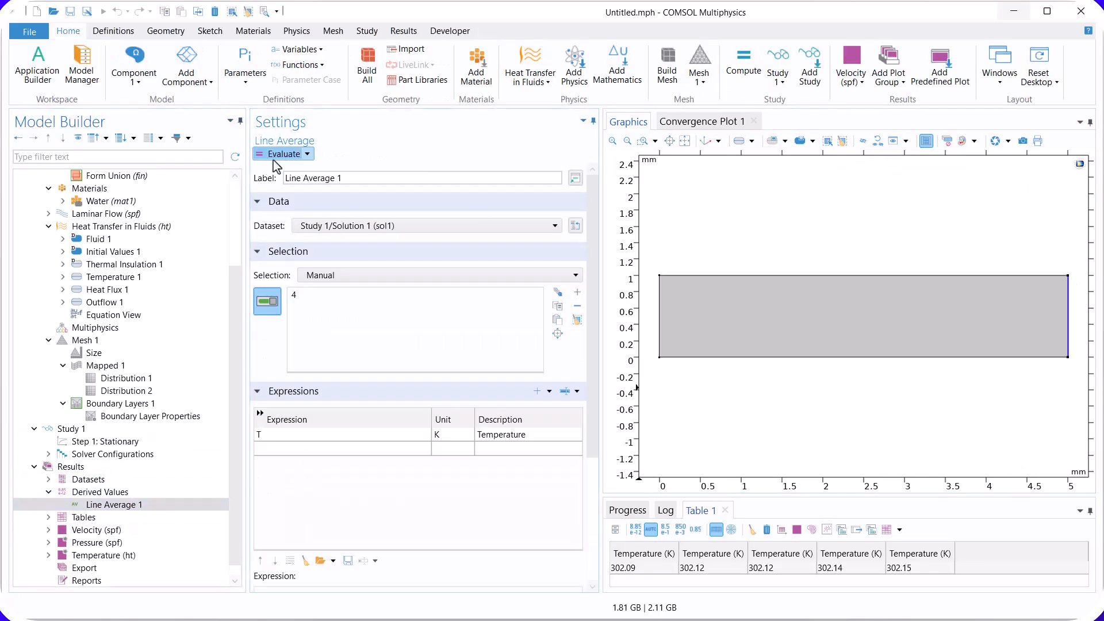
{"action": "left_click", "coordinate": [915, 568]}
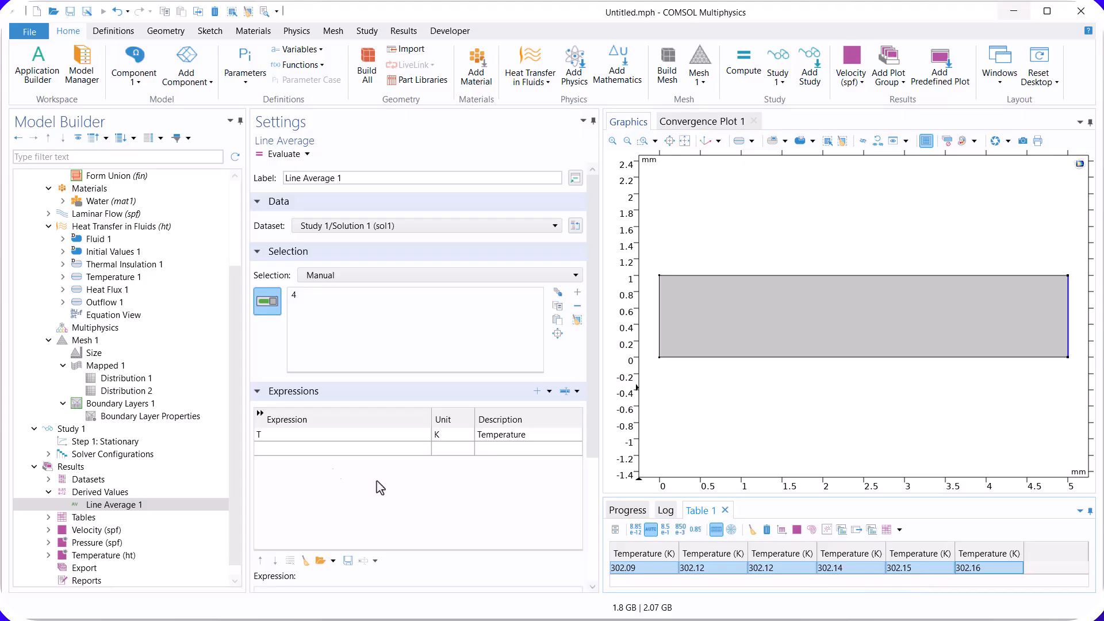
Step: Set the mesh distribution on the rectangle's upper and lower edges to 320 elements and rebuild the mesh
{"action": "left_click", "coordinate": [141, 392]}
{"action": "left_click", "coordinate": [280, 415]}
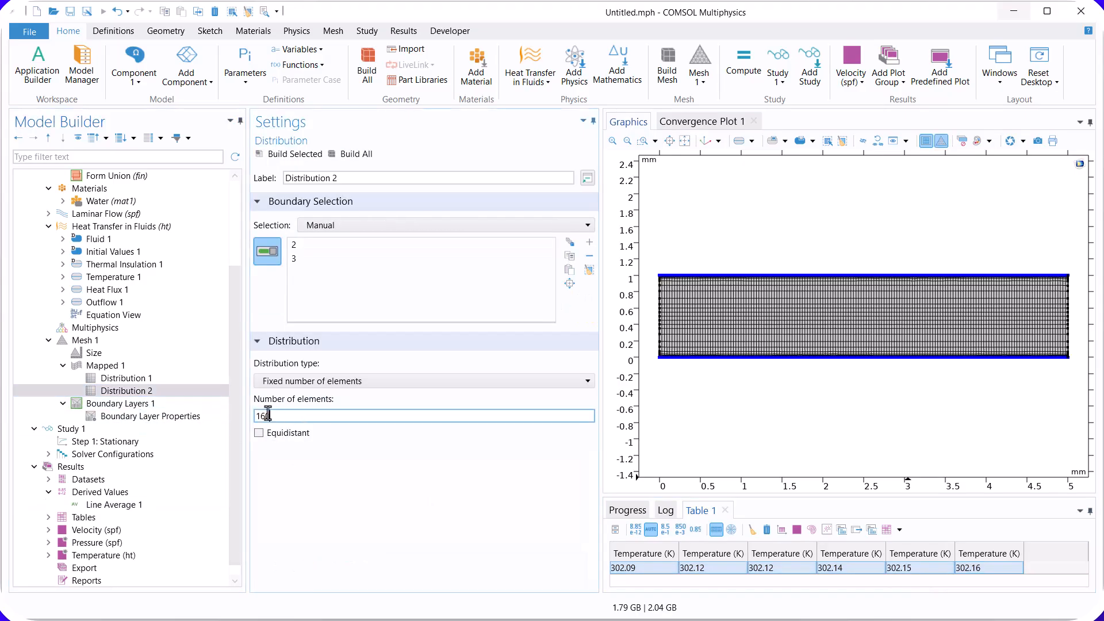
{"action": "type", "text": "320"}
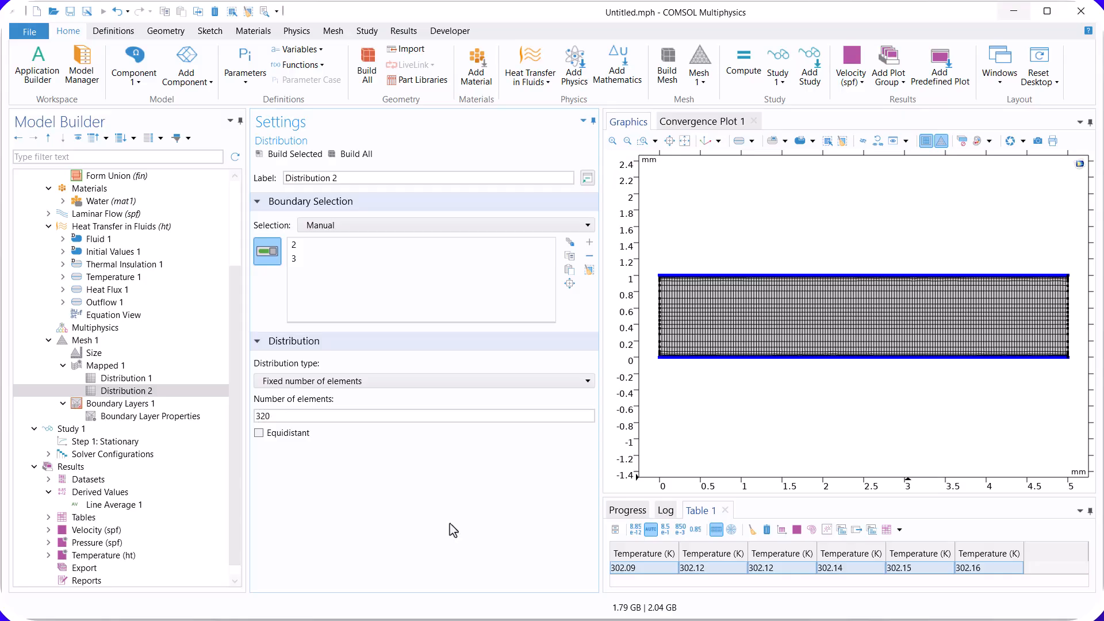
{"action": "left_click", "coordinate": [286, 157]}
Step: Recompute the stationary study for the 320-element upper and lower edges and evaluate the outlet's line-average temperature
{"action": "left_click", "coordinate": [115, 454]}
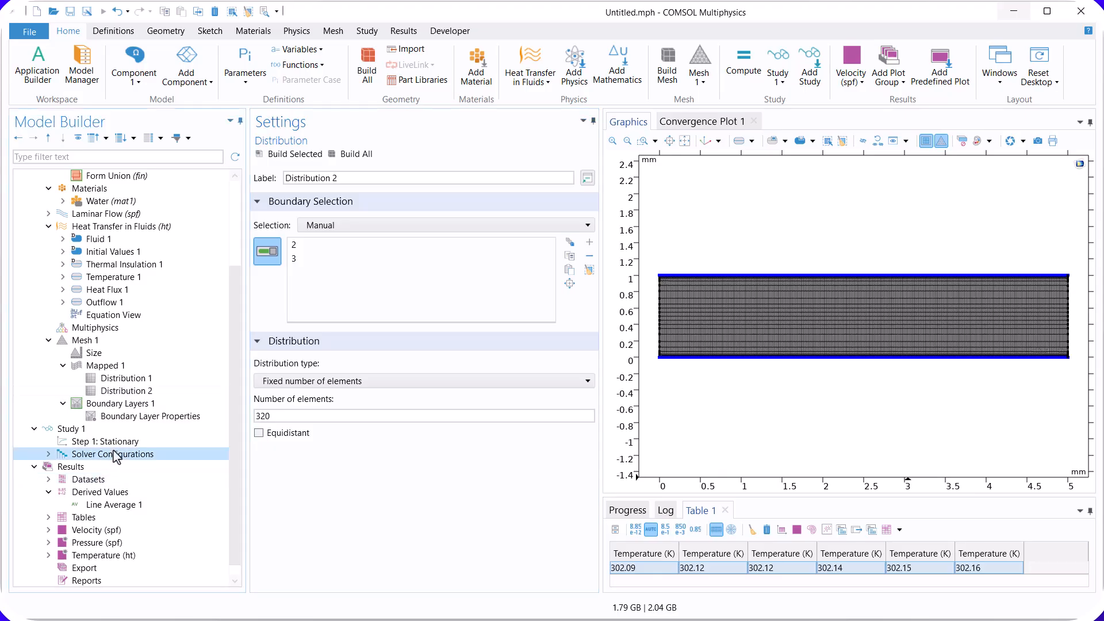
{"action": "left_click", "coordinate": [109, 441]}
{"action": "left_click", "coordinate": [376, 156]}
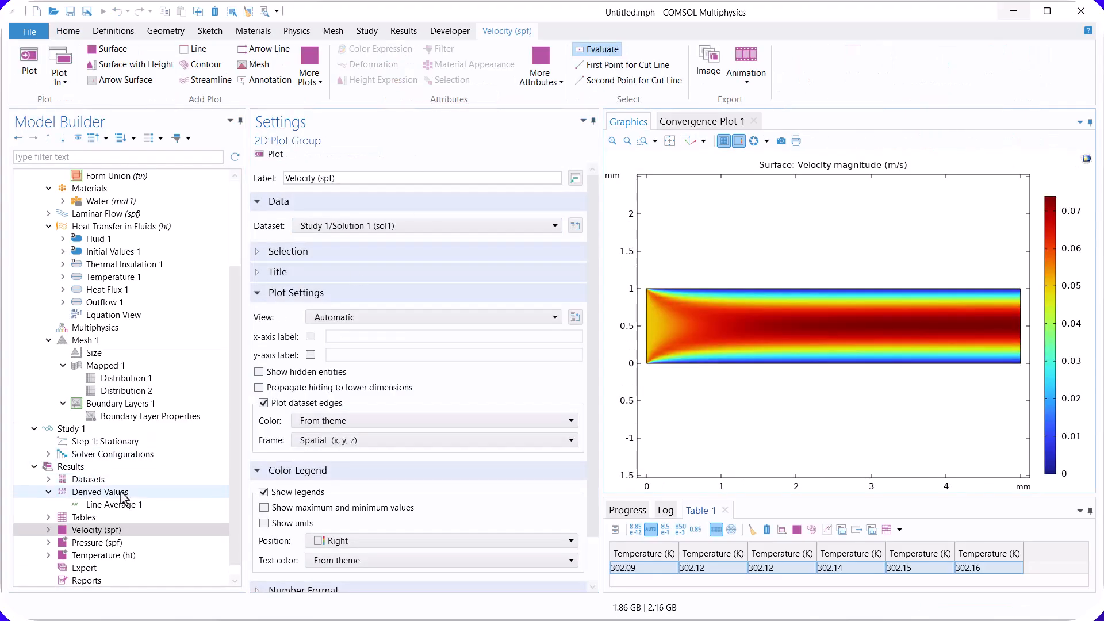
{"action": "left_click", "coordinate": [130, 505]}
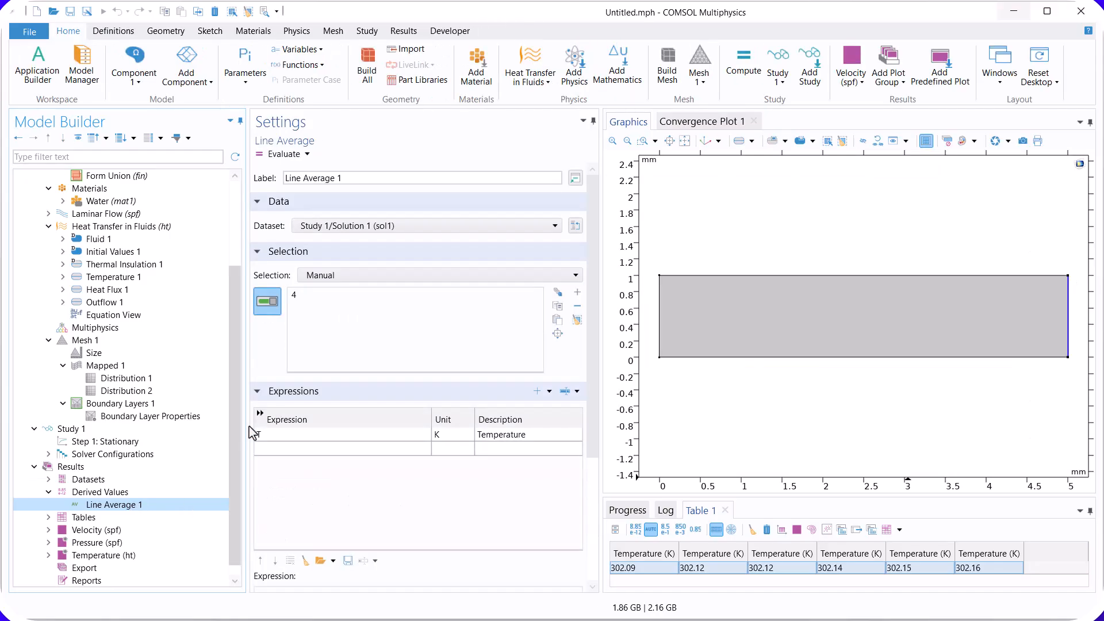
{"action": "left_click", "coordinate": [283, 154]}
{"action": "left_click_drag", "start_coordinate": [979, 581], "coordinate": [1040, 584]}
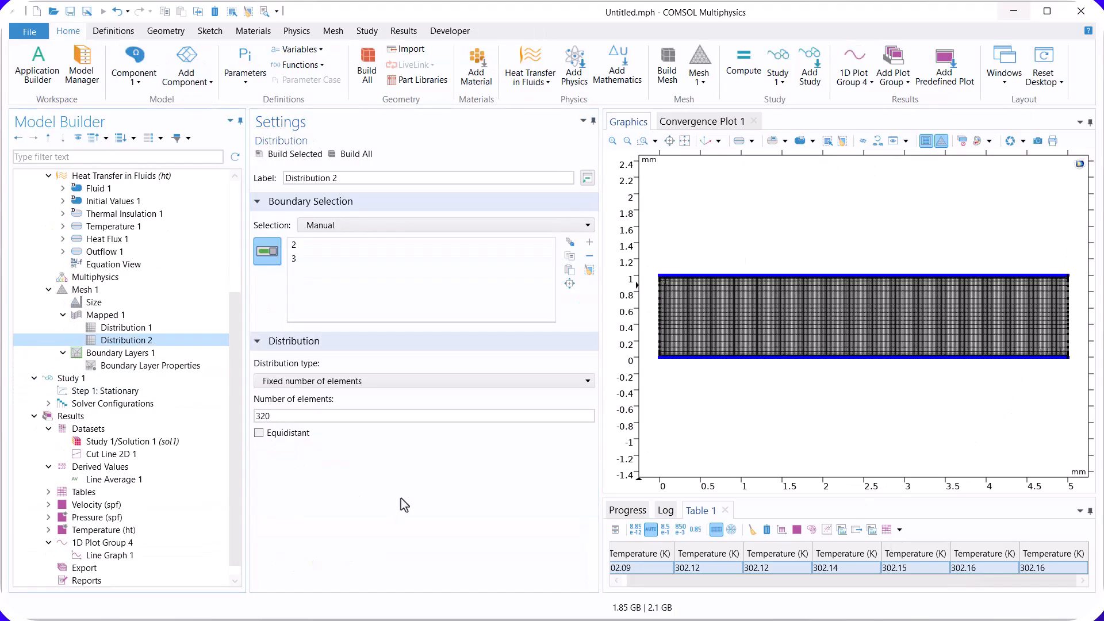
Step: Replace the number of elements in the mesh distribution on the rectangle's upper and lower edges
{"action": "left_click", "coordinate": [292, 415]}
{"action": "double_click", "coordinate": [292, 415]}
{"action": "type", "text": "1"}
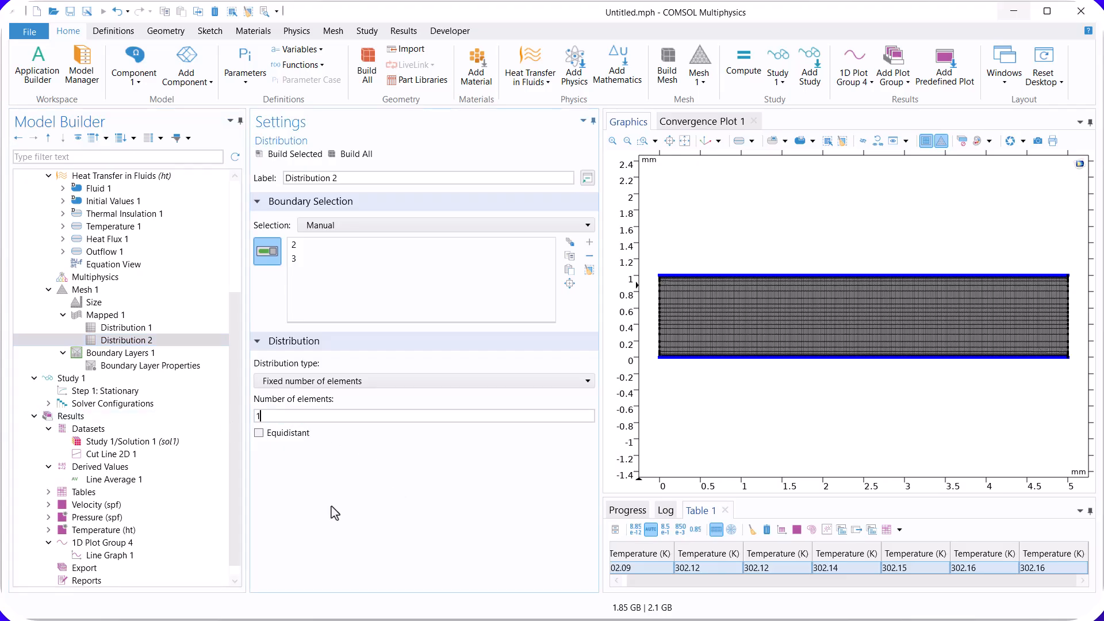